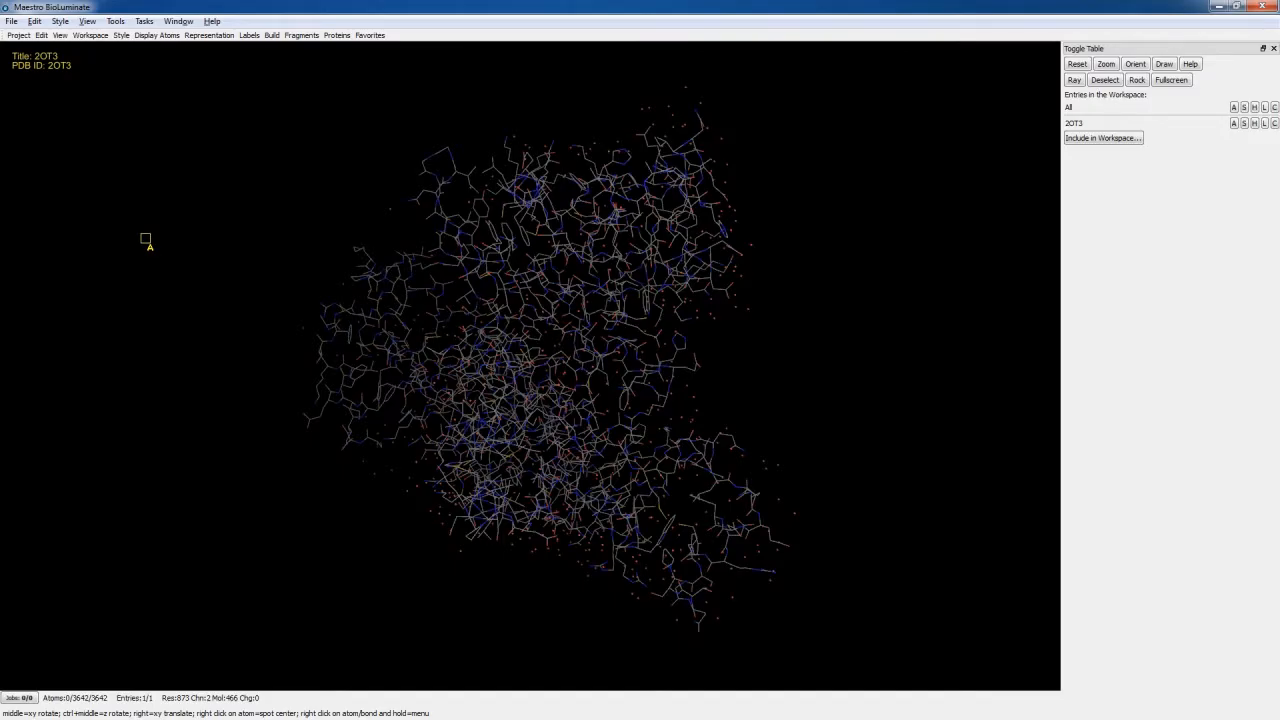
# - Review the PyMOL mode mouse actions, the choices for Button 1 without modifiers, and the other available mouse modes
pyautogui.moveTo(168, 240); pyautogui.dragTo(320, 238, button='middle')
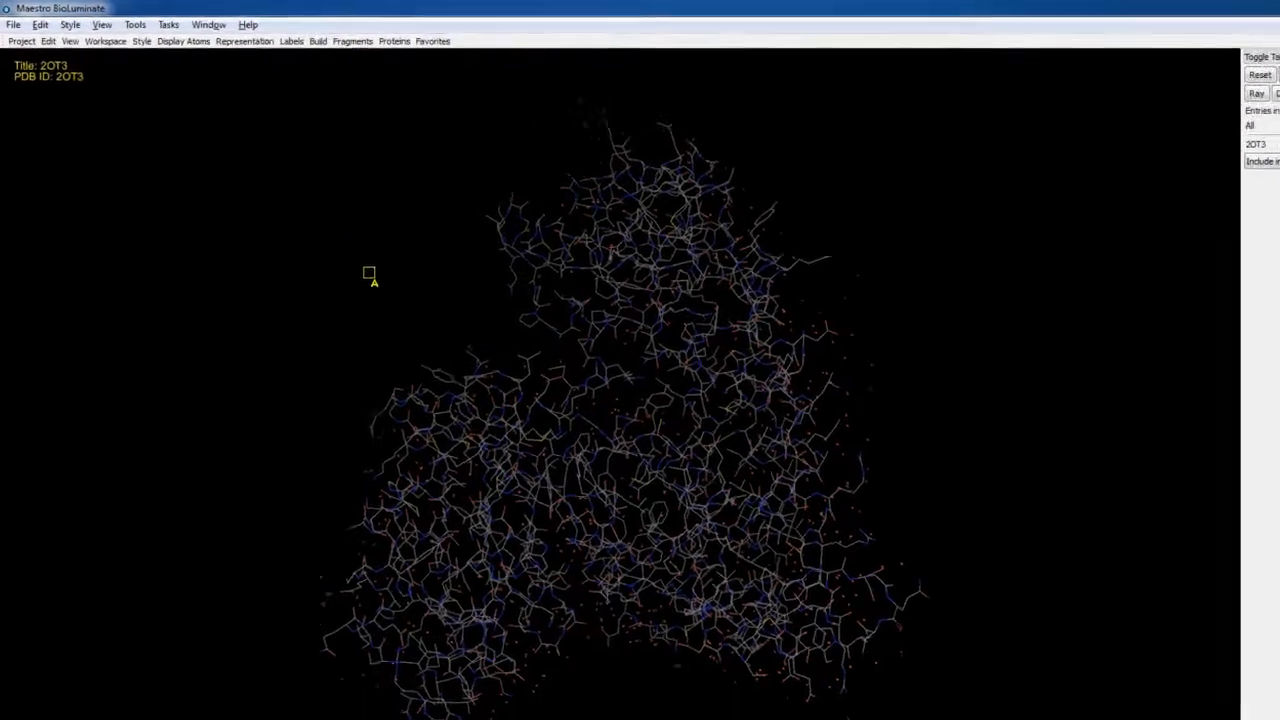
pyautogui.click(34, 21)
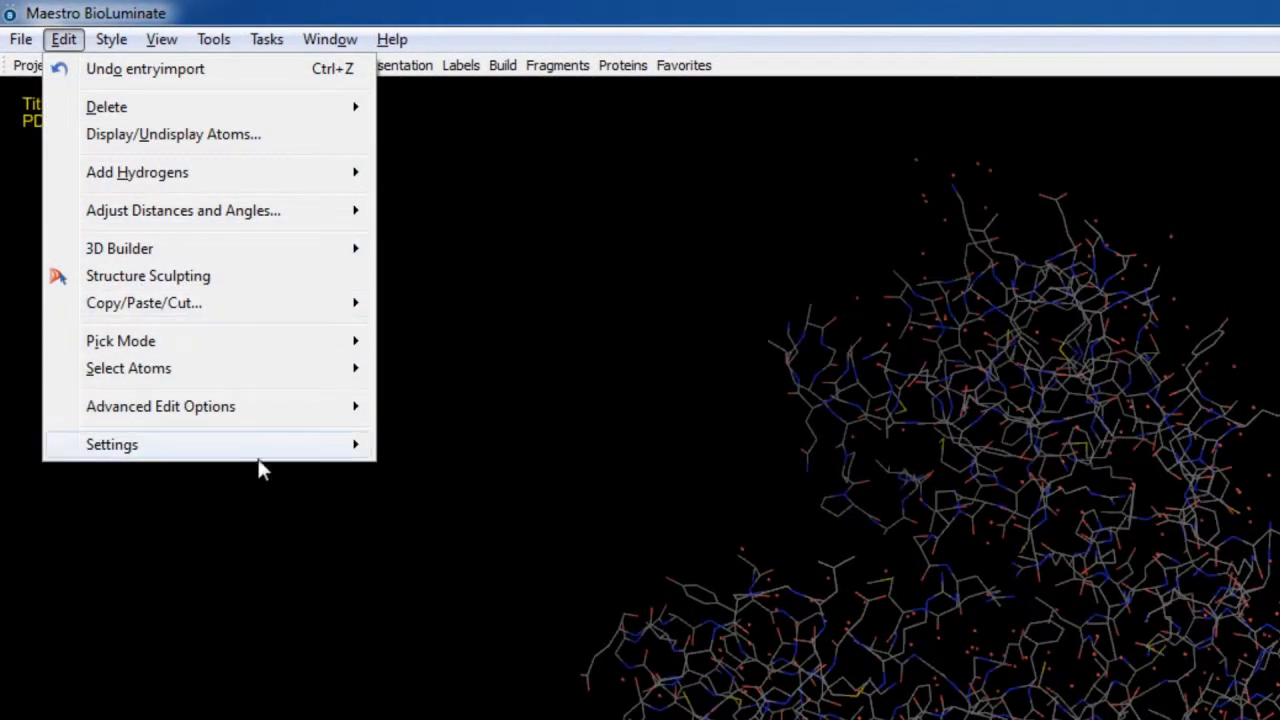
pyautogui.moveTo(309, 456)
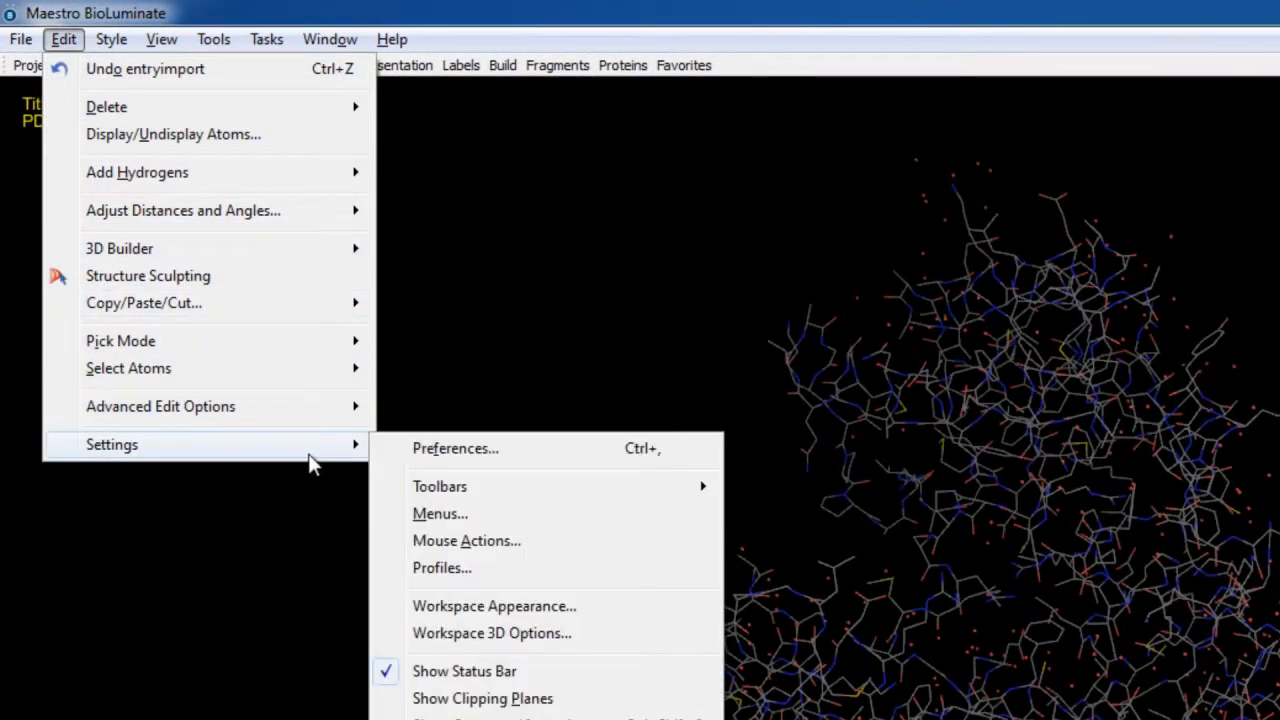
pyautogui.click(506, 543)
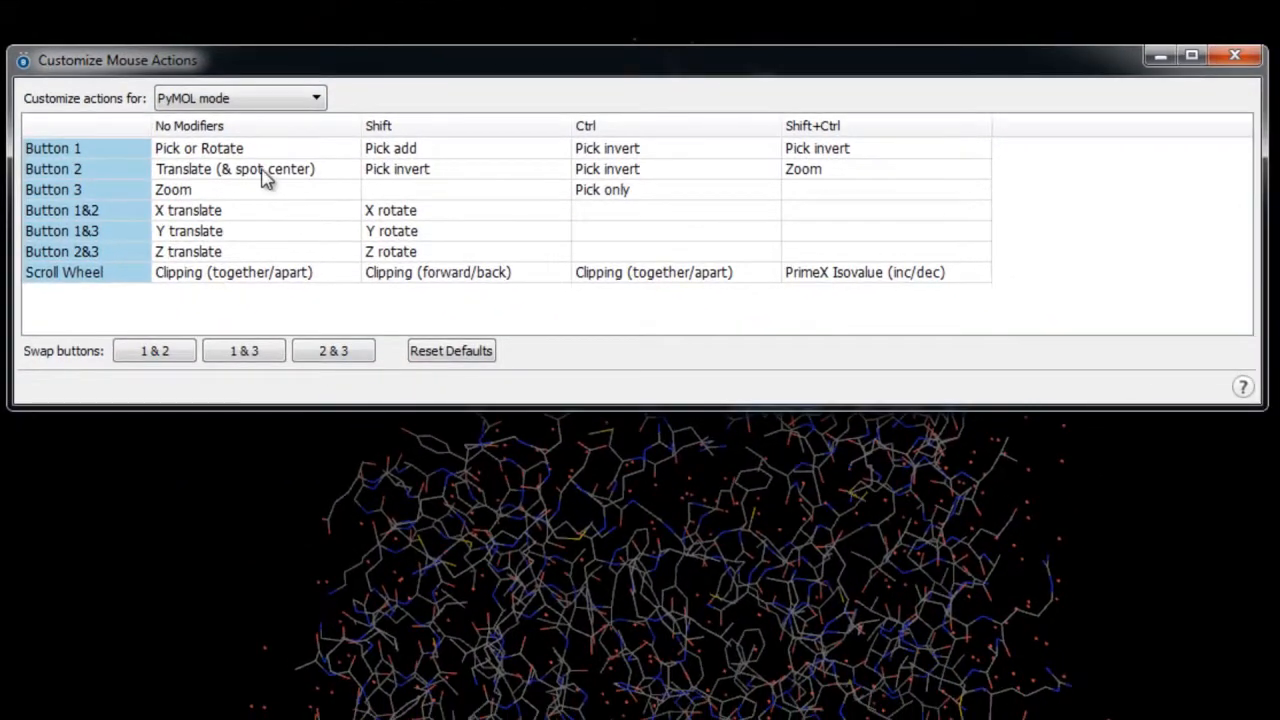
pyautogui.click(525, 284)
pyautogui.click(295, 152)
pyautogui.click(348, 153)
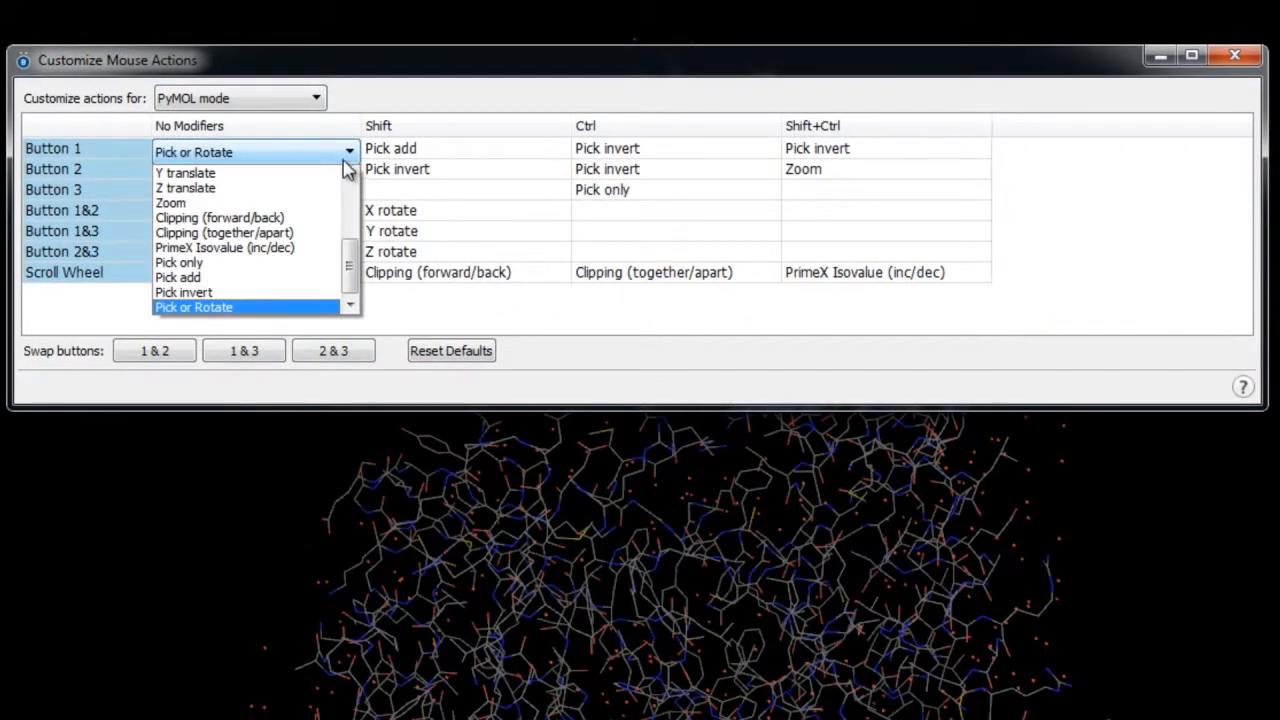
pyautogui.click(297, 100)
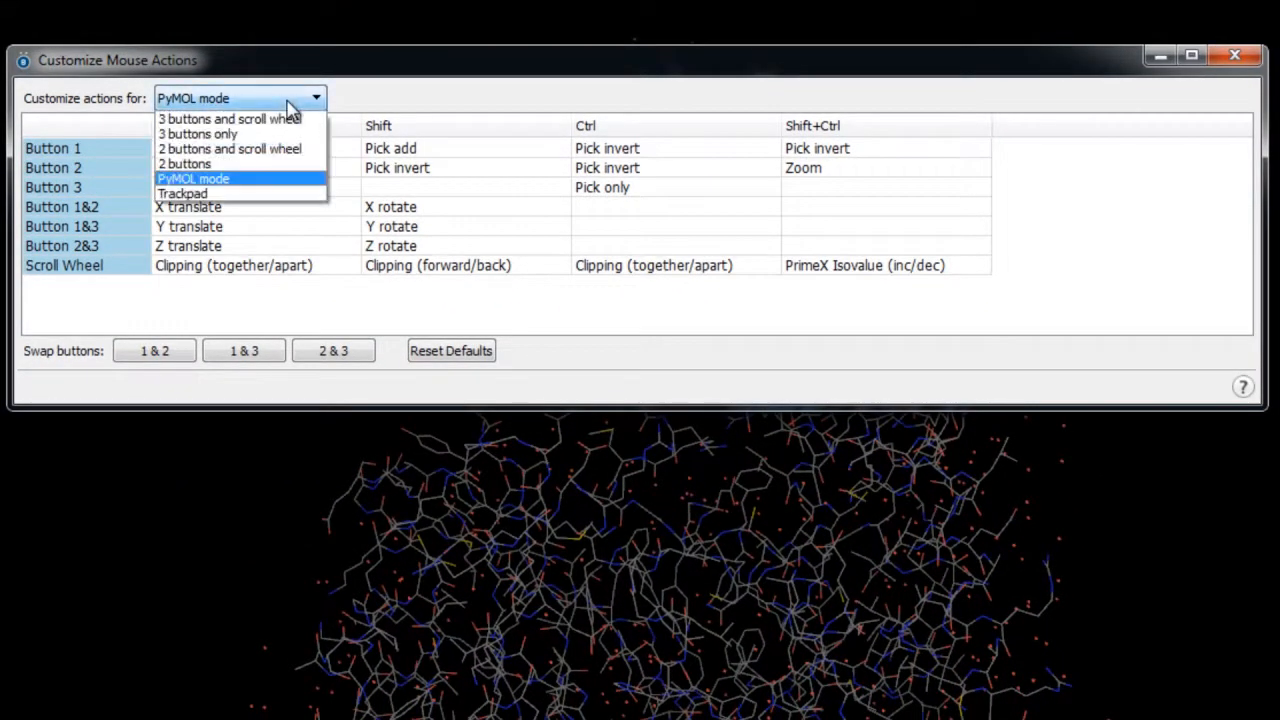
pyautogui.click(290, 100)
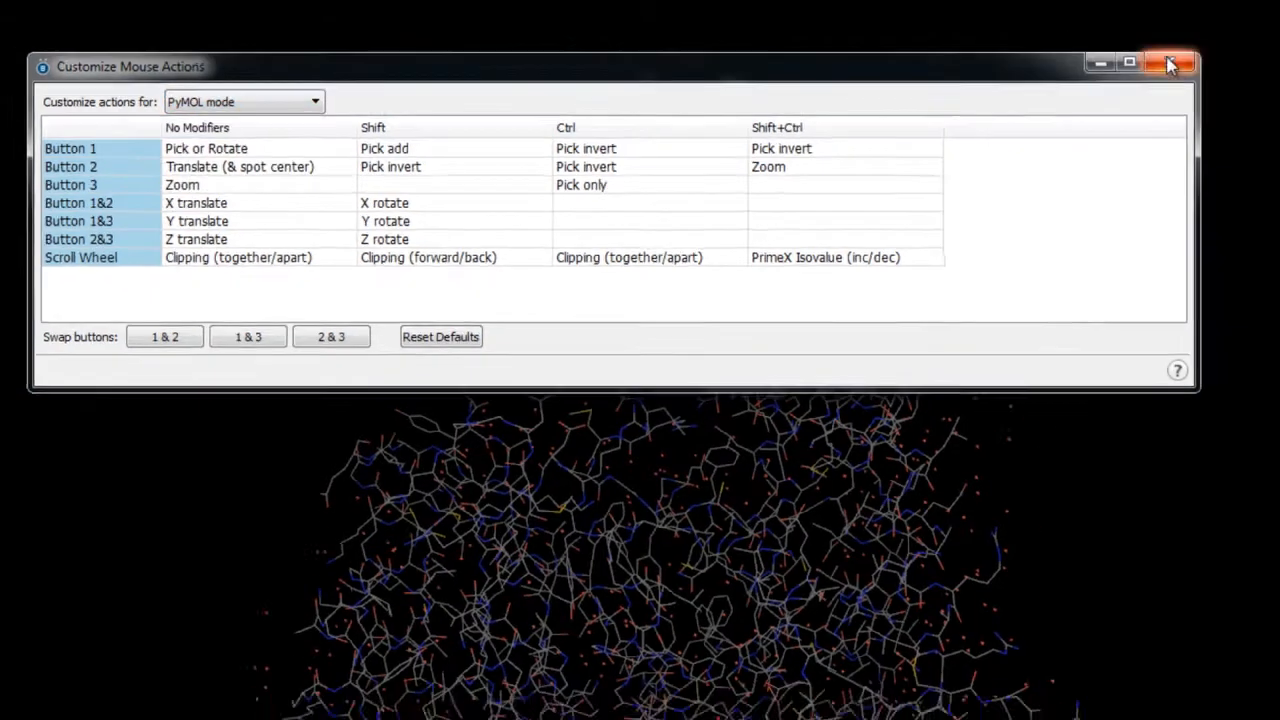
pyautogui.click(1170, 65)
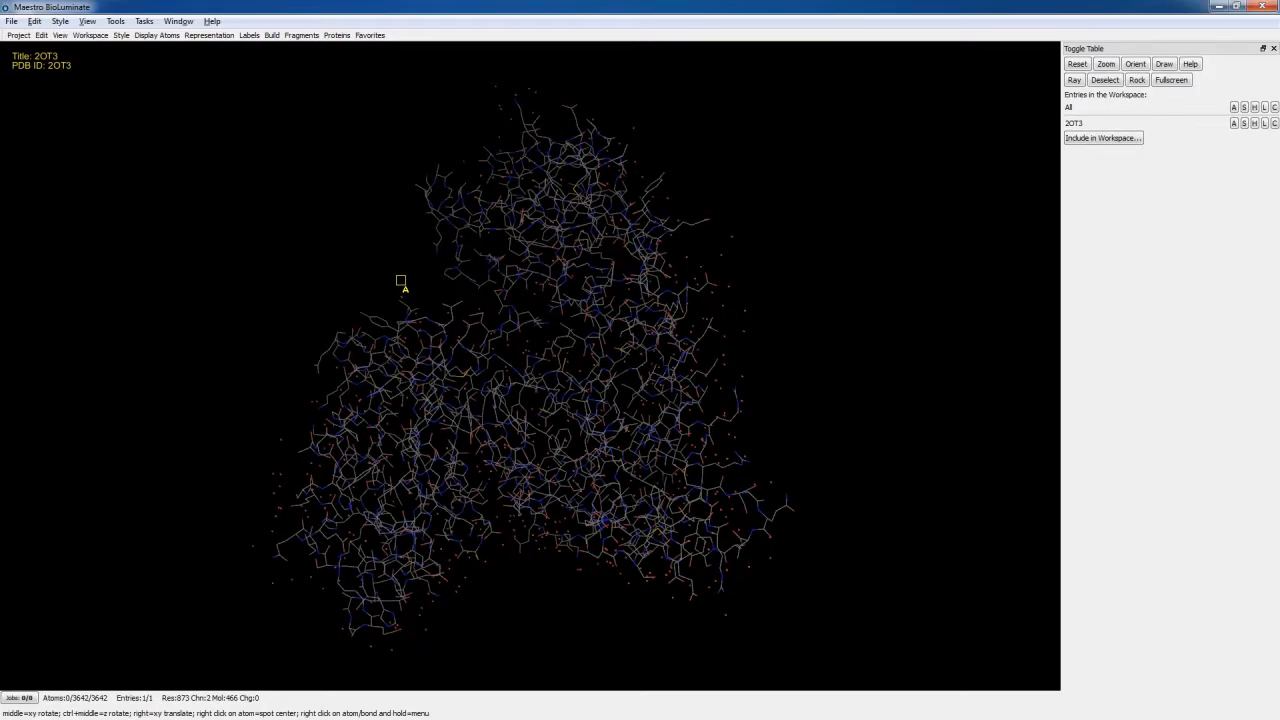
# - Narrow and widen the clipping planes through the 2OT3 structure and take a closer view of it
pyautogui.moveTo(401, 280); pyautogui.dragTo(403, 281, button='middle')
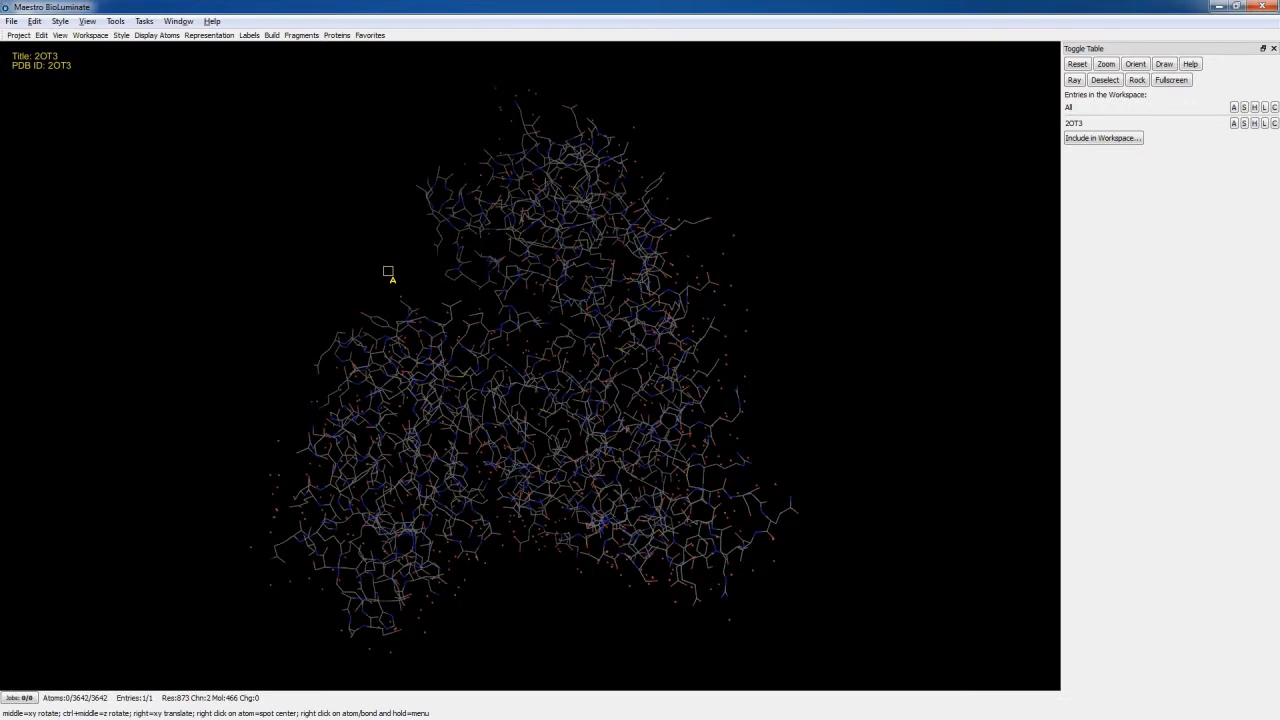
pyautogui.scroll(-5, 385, 285)
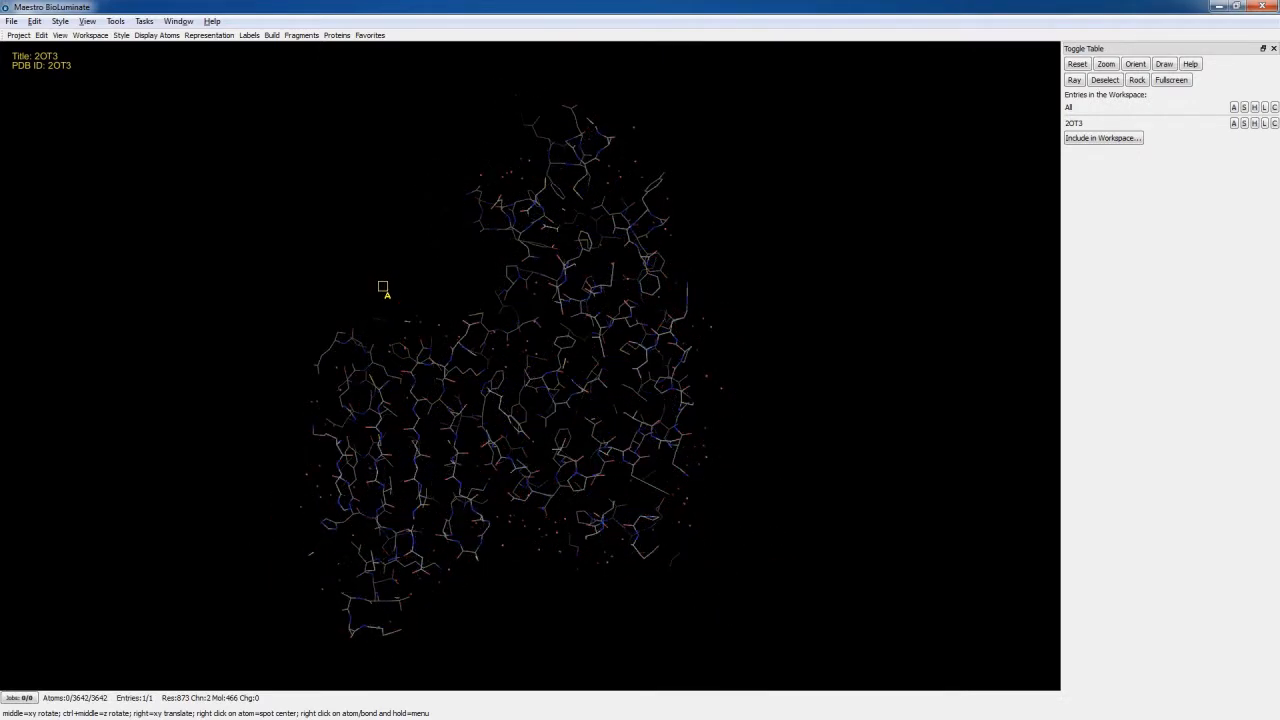
pyautogui.scroll(5, 403, 291)
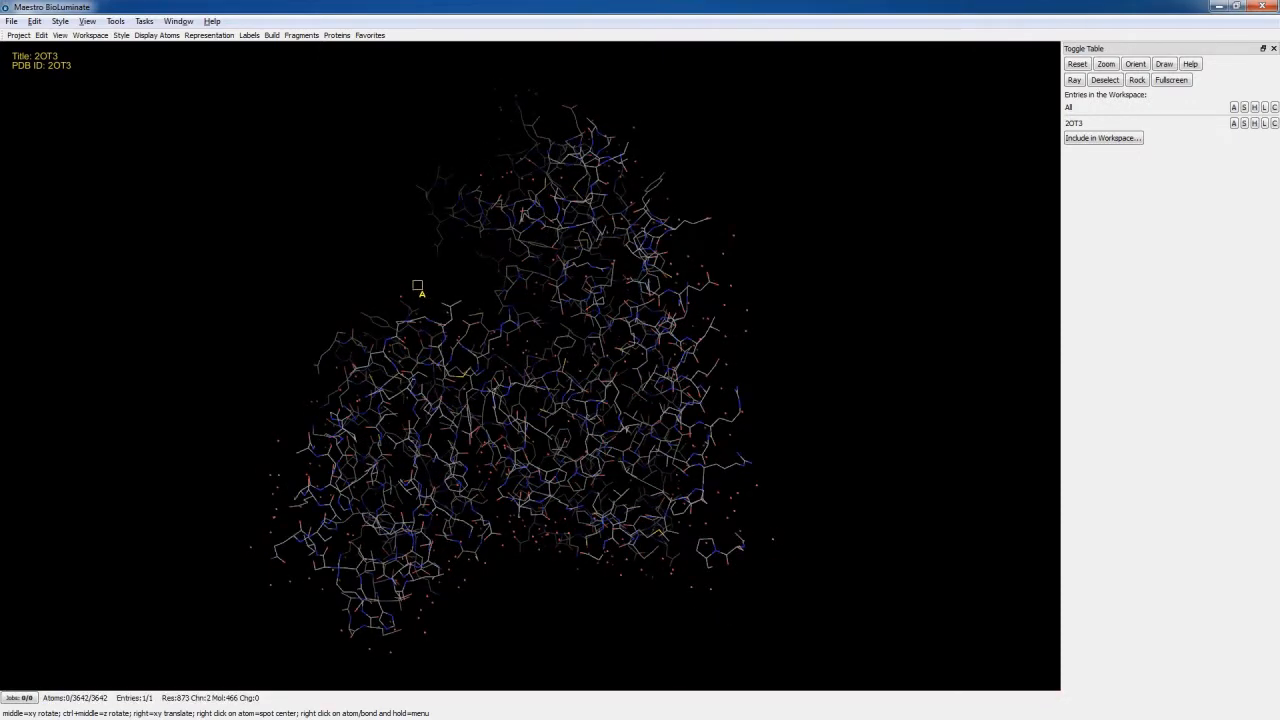
pyautogui.moveTo(430, 289); pyautogui.dragTo(400, 251, button='right')
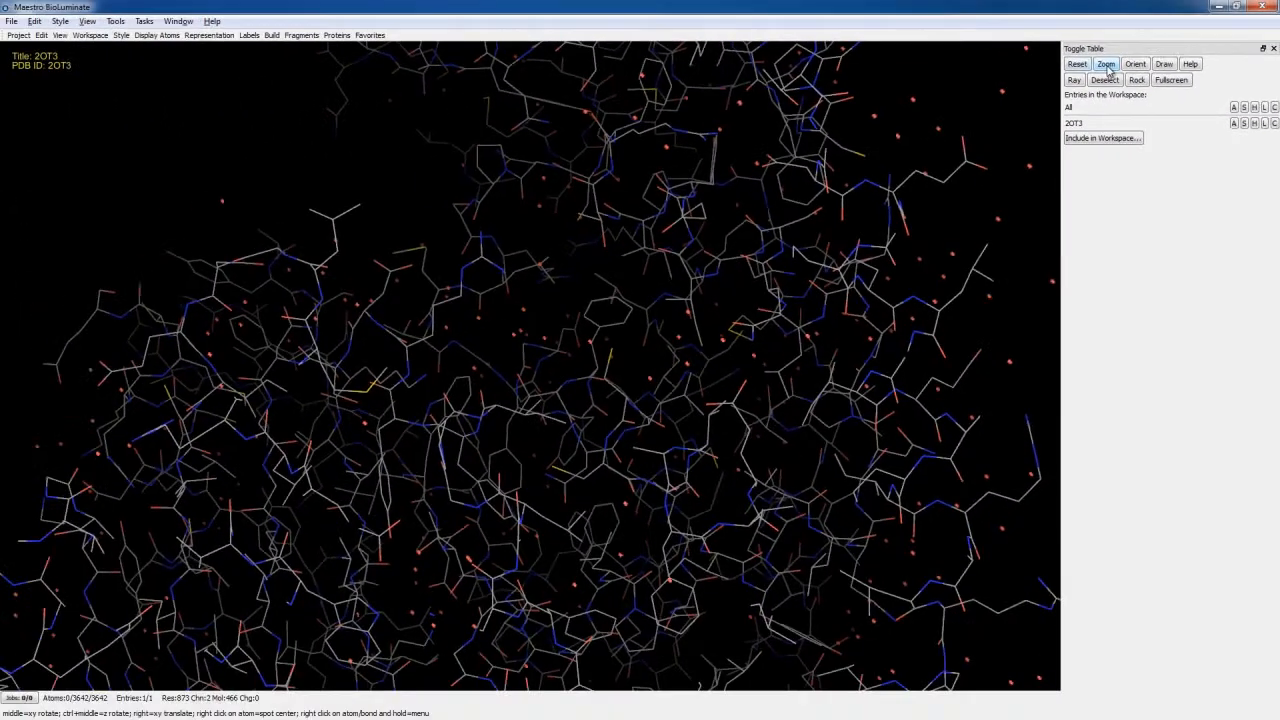
# - Fit the whole 2OT3 structure in view, reset the view, and apply Orient to the structure
pyautogui.click(990, 117)
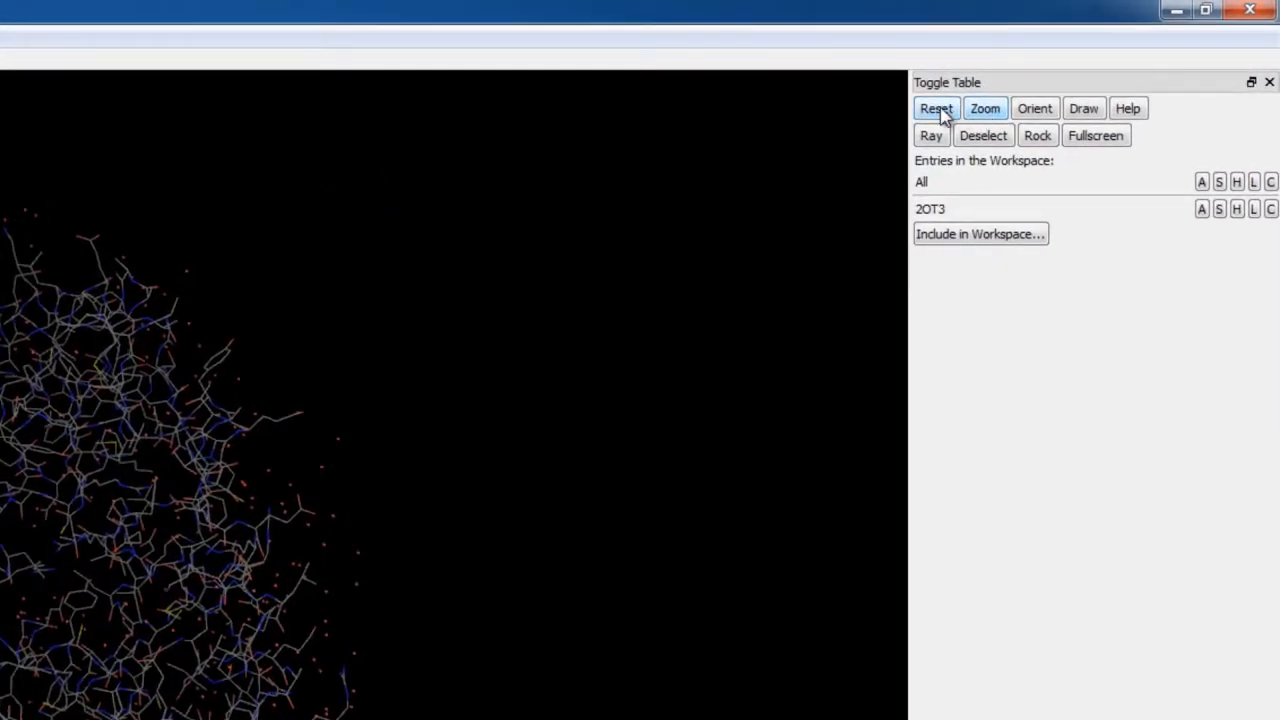
pyautogui.click(940, 110)
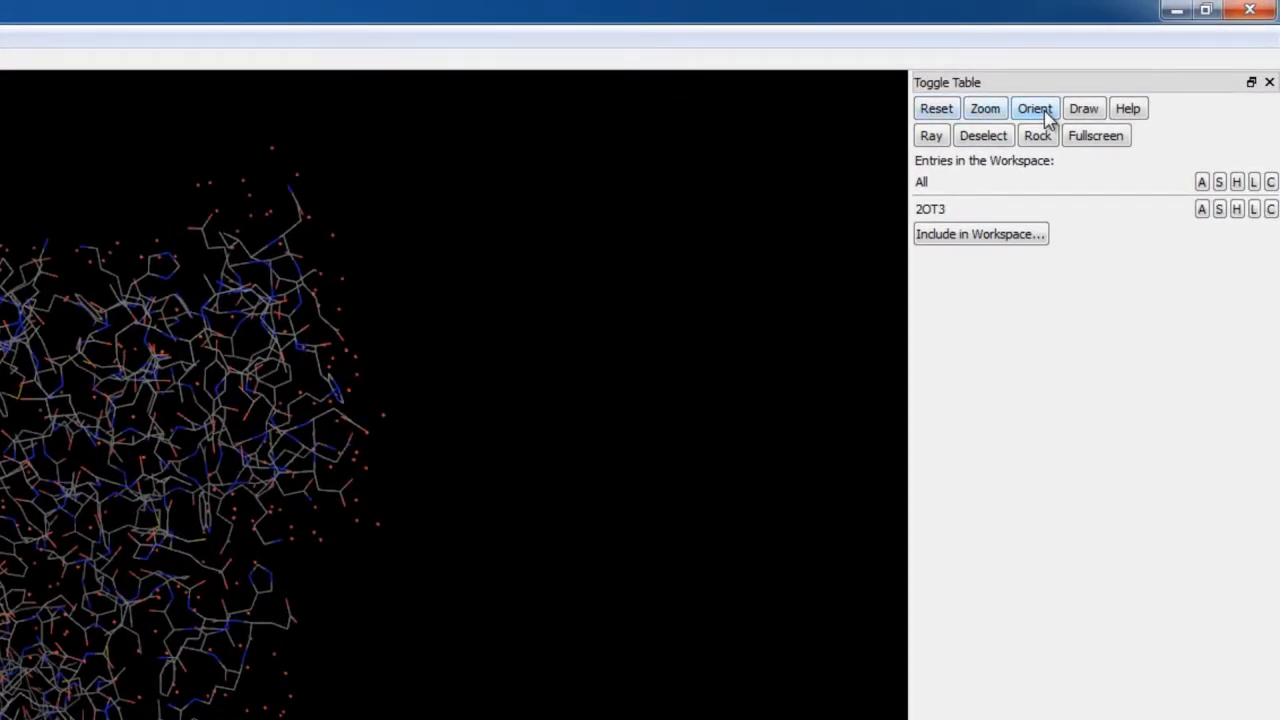
pyautogui.click(1040, 112)
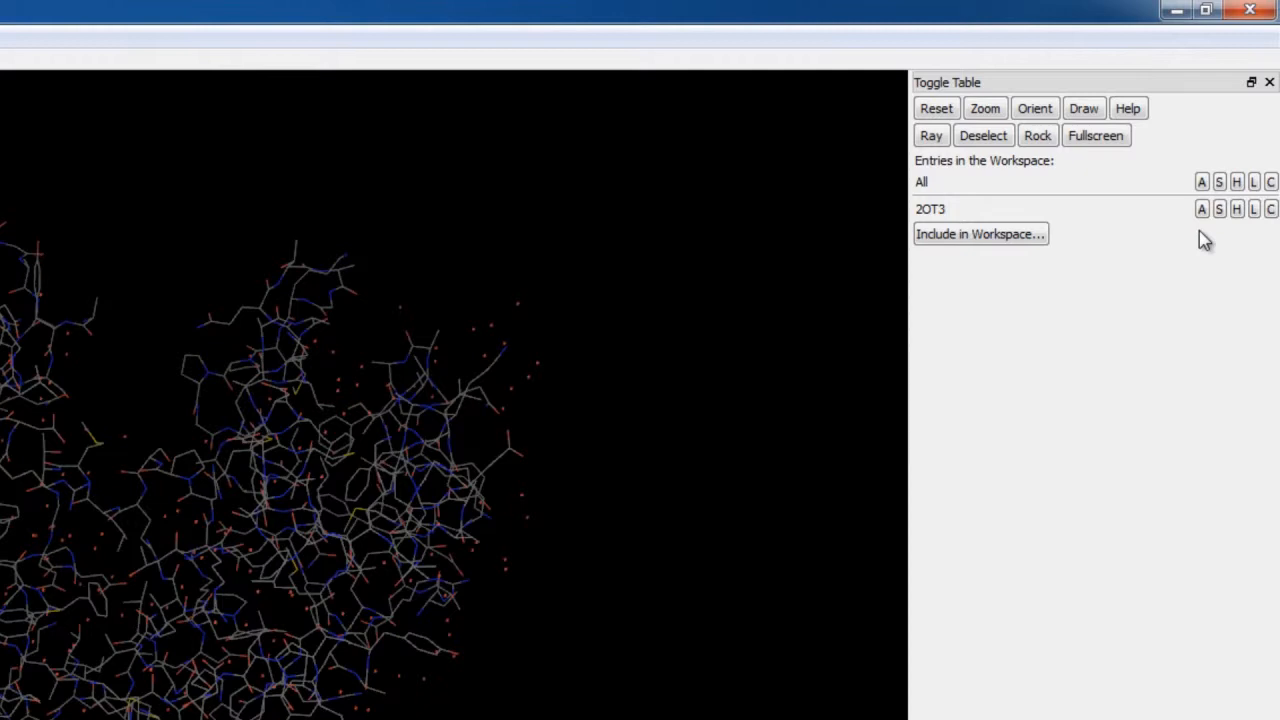
# - Examine the action, show, hide, label and color options available for the 2OT3 entry
pyautogui.click(1202, 209)
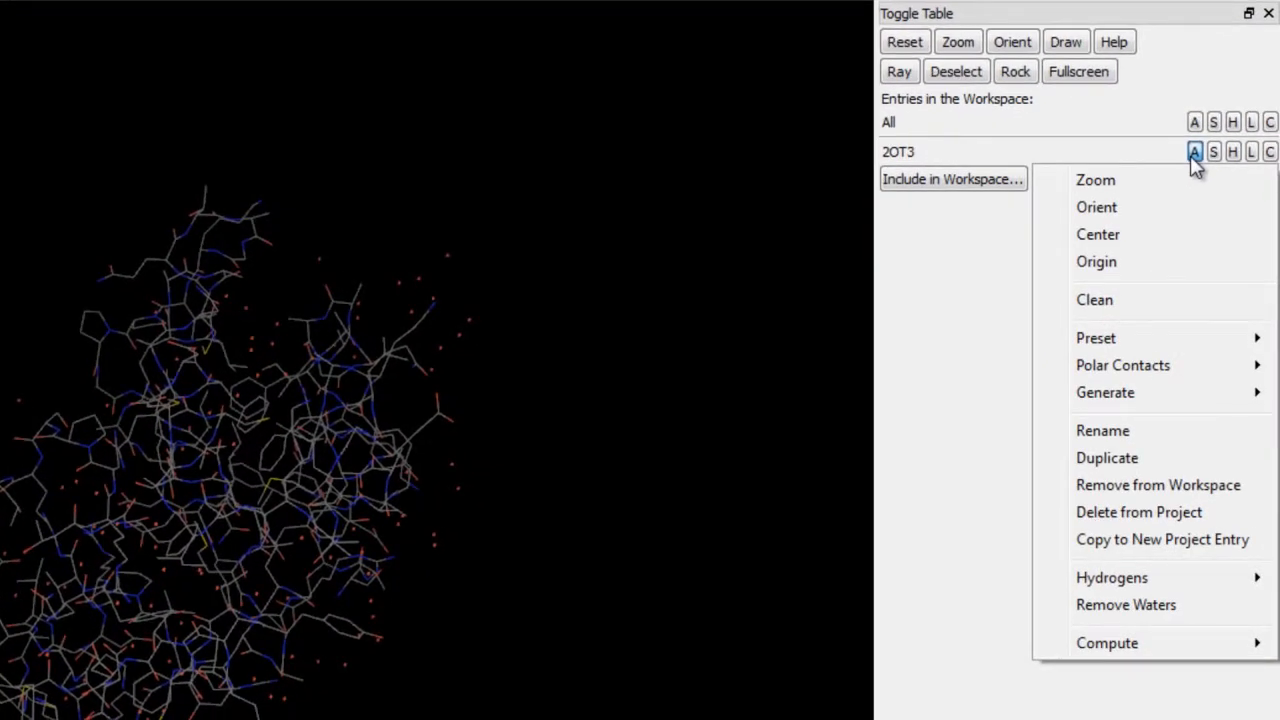
pyautogui.click(1212, 152)
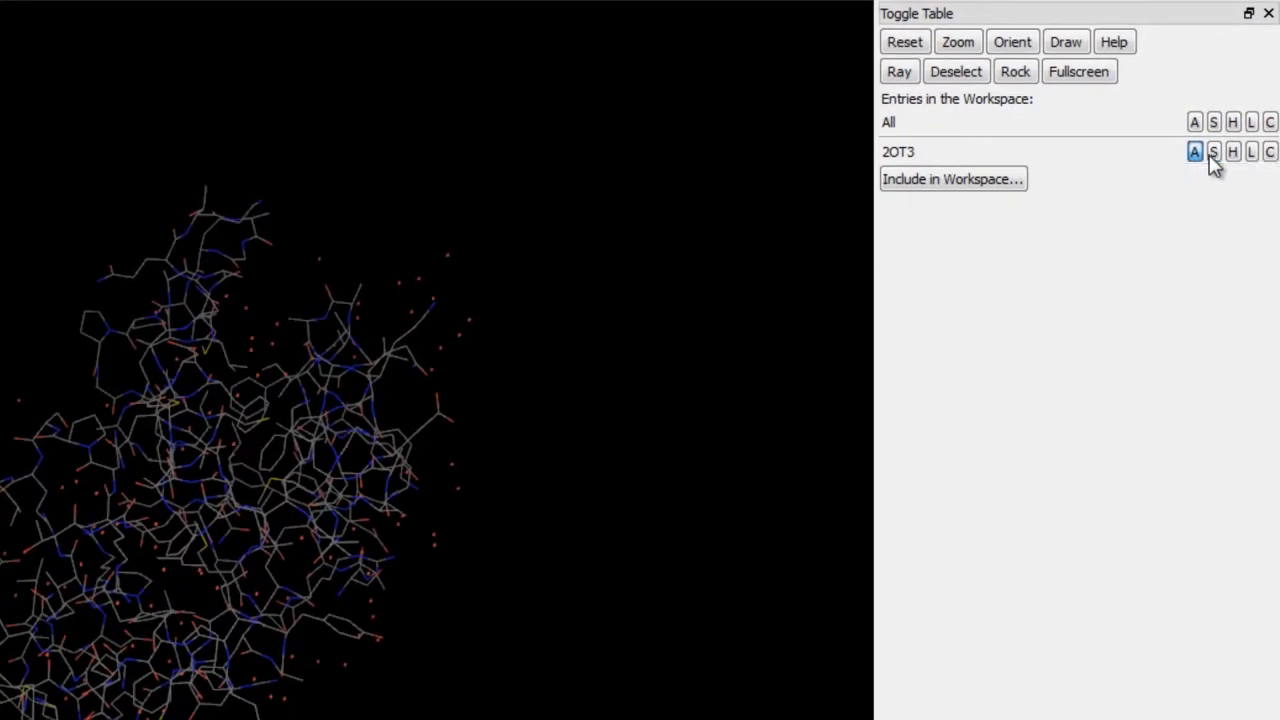
pyautogui.click(1212, 152)
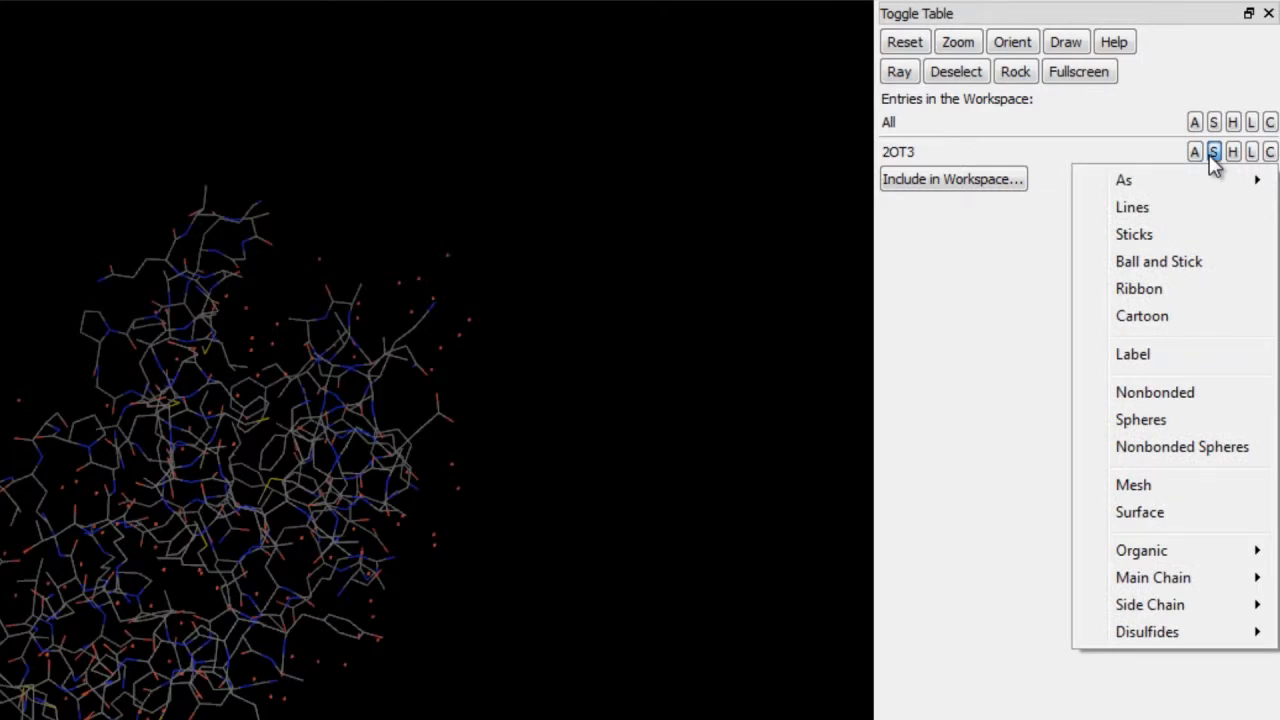
pyautogui.click(1232, 153)
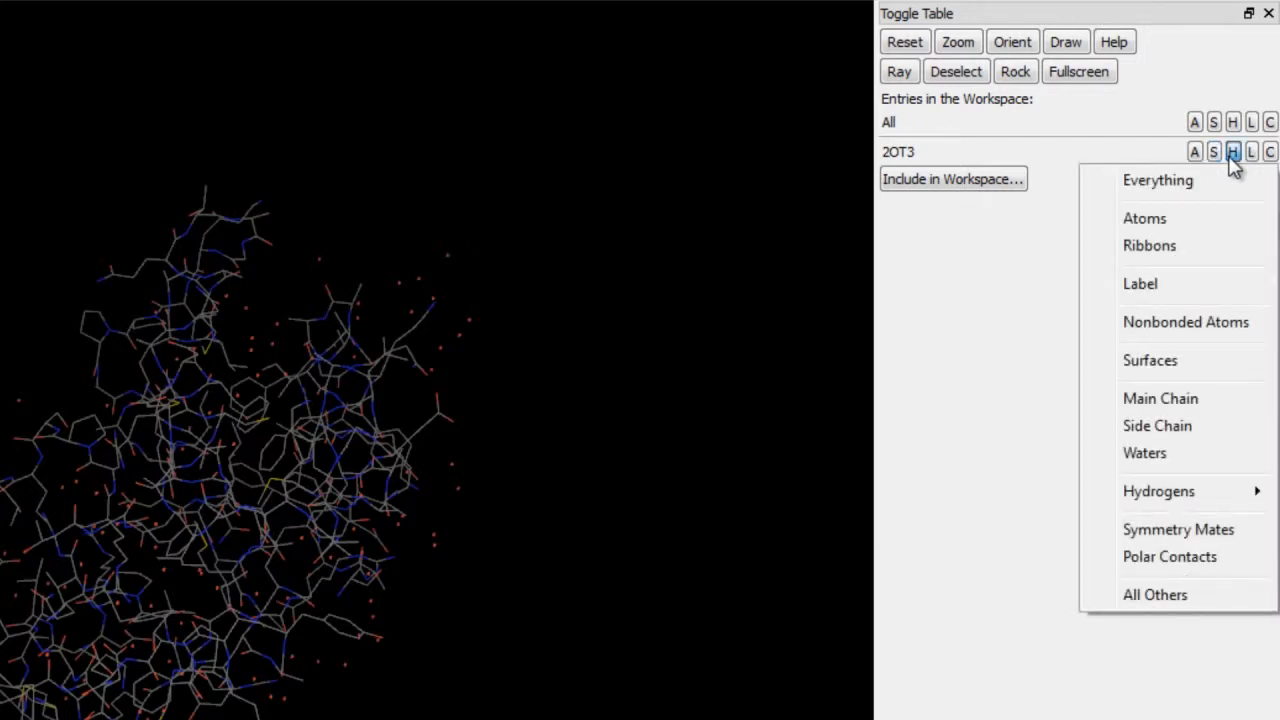
pyautogui.click(1251, 153)
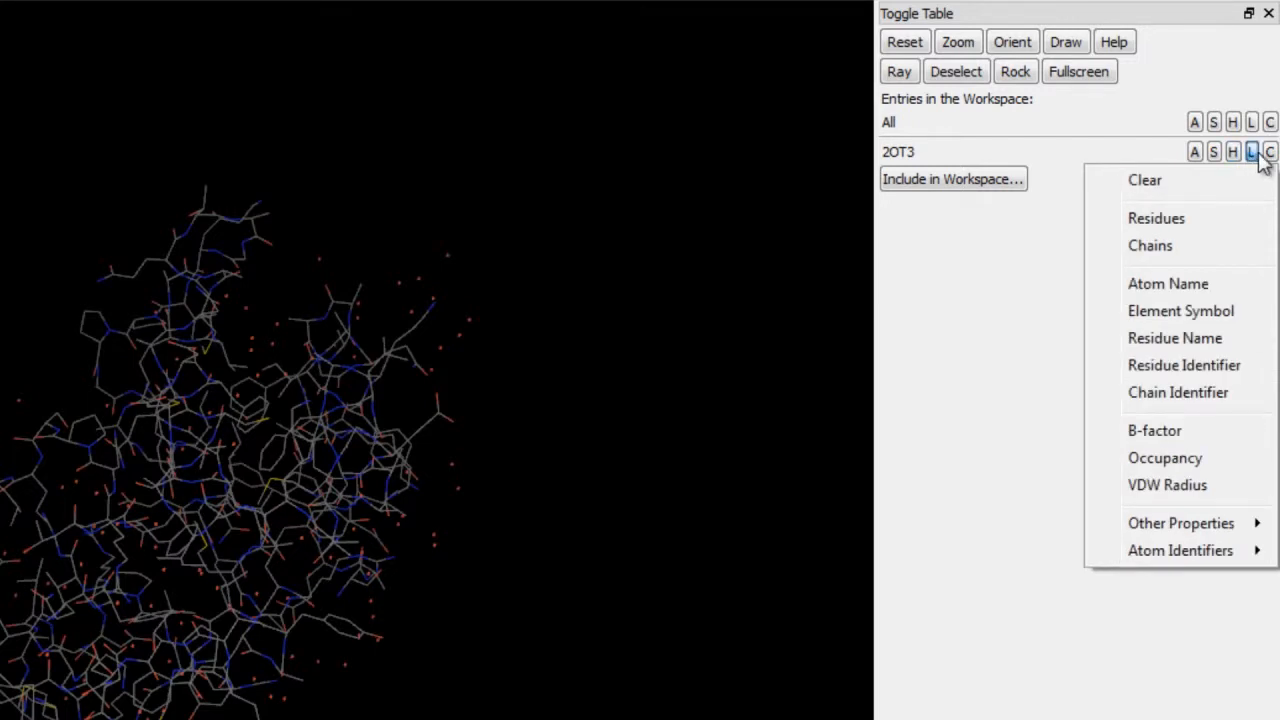
pyautogui.click(1270, 152)
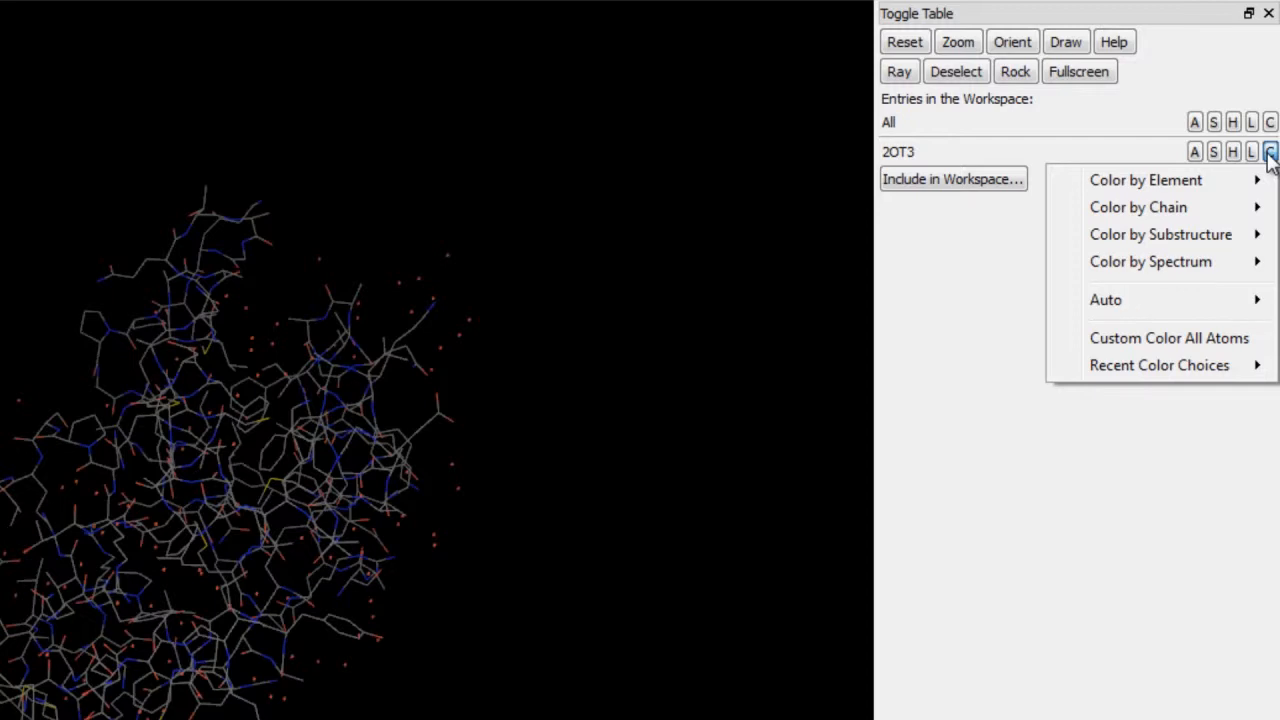
# - Show the 2OT3 entry as sticks and switch its representation back to lines only
pyautogui.click(1214, 152)
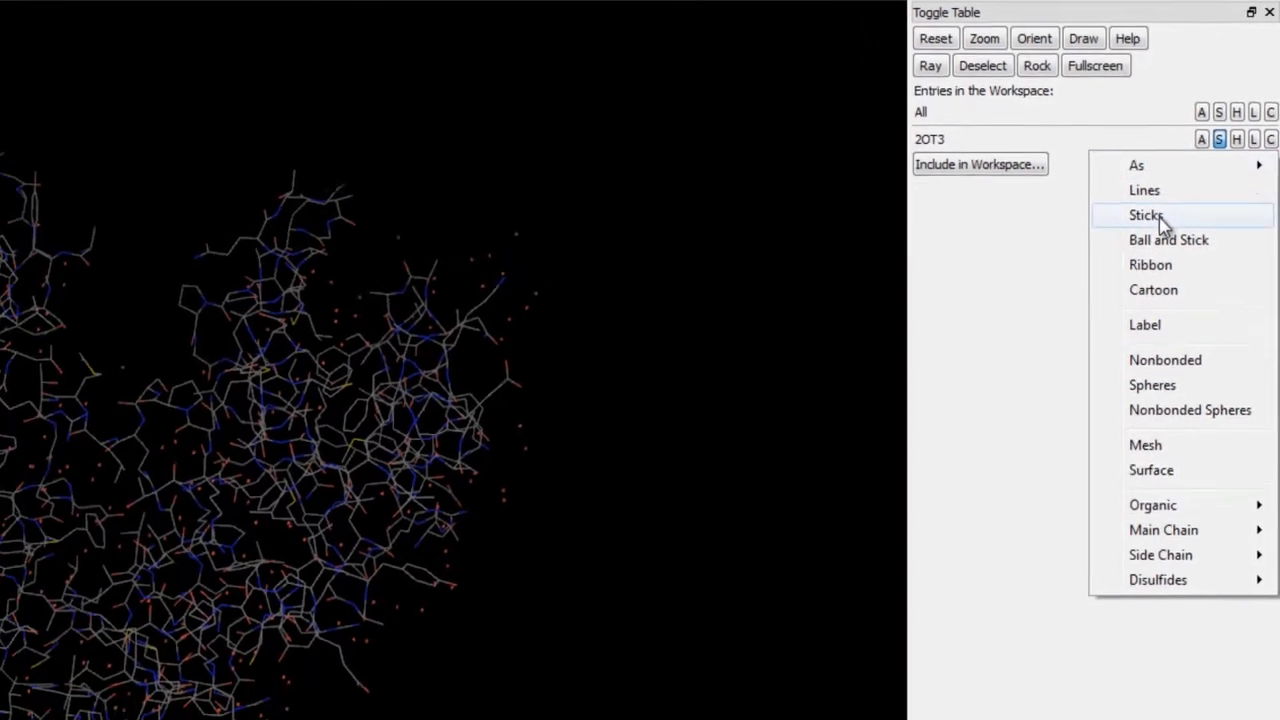
pyautogui.click(1149, 236)
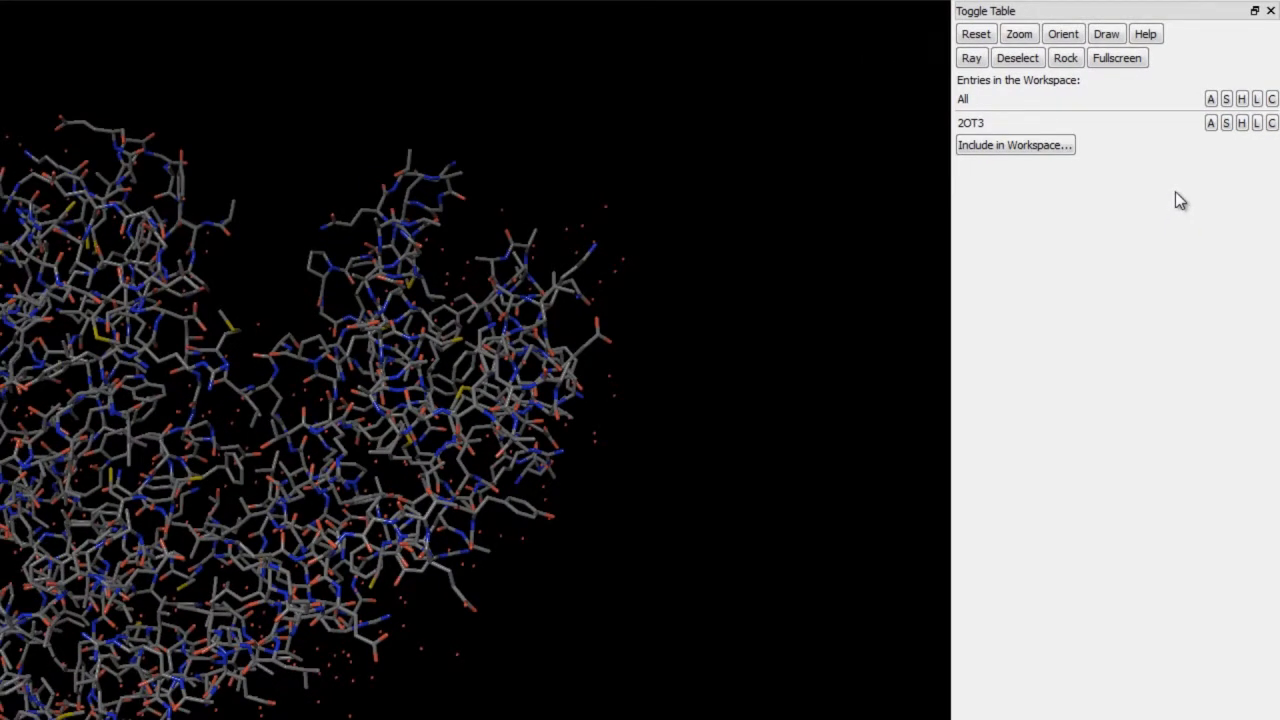
pyautogui.click(1228, 127)
pyautogui.moveTo(1165, 149)
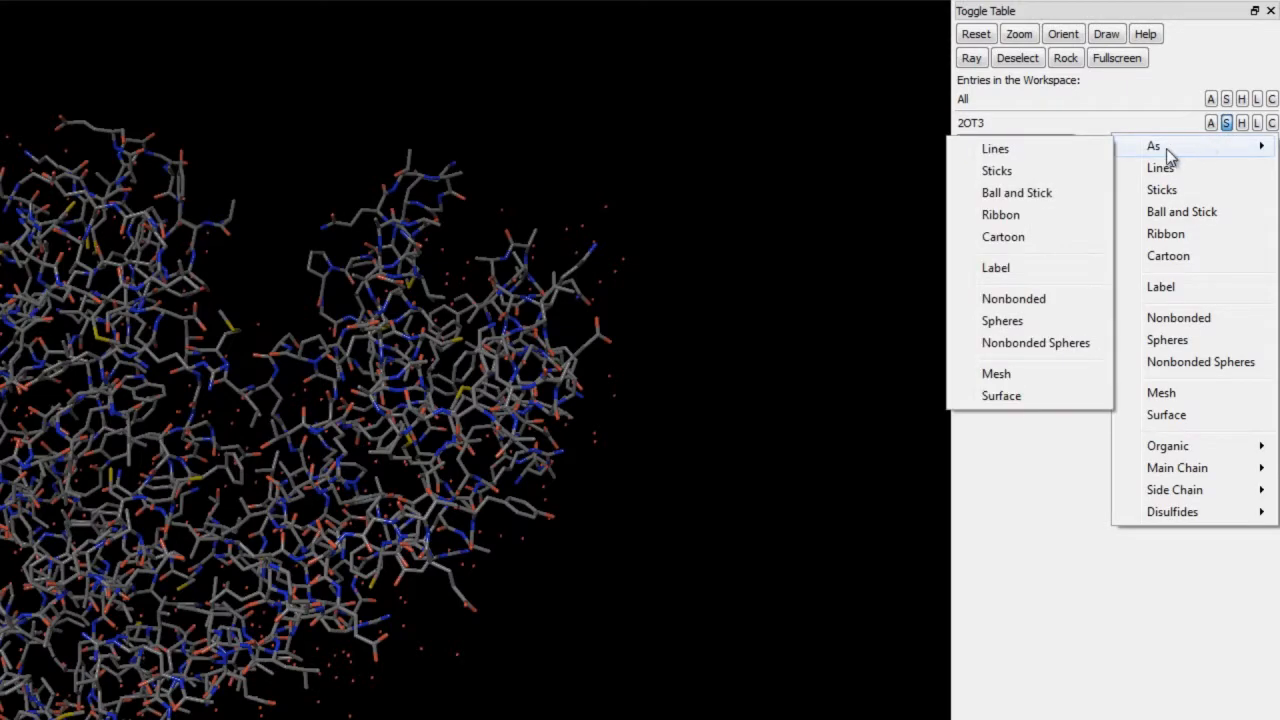
pyautogui.click(1084, 149)
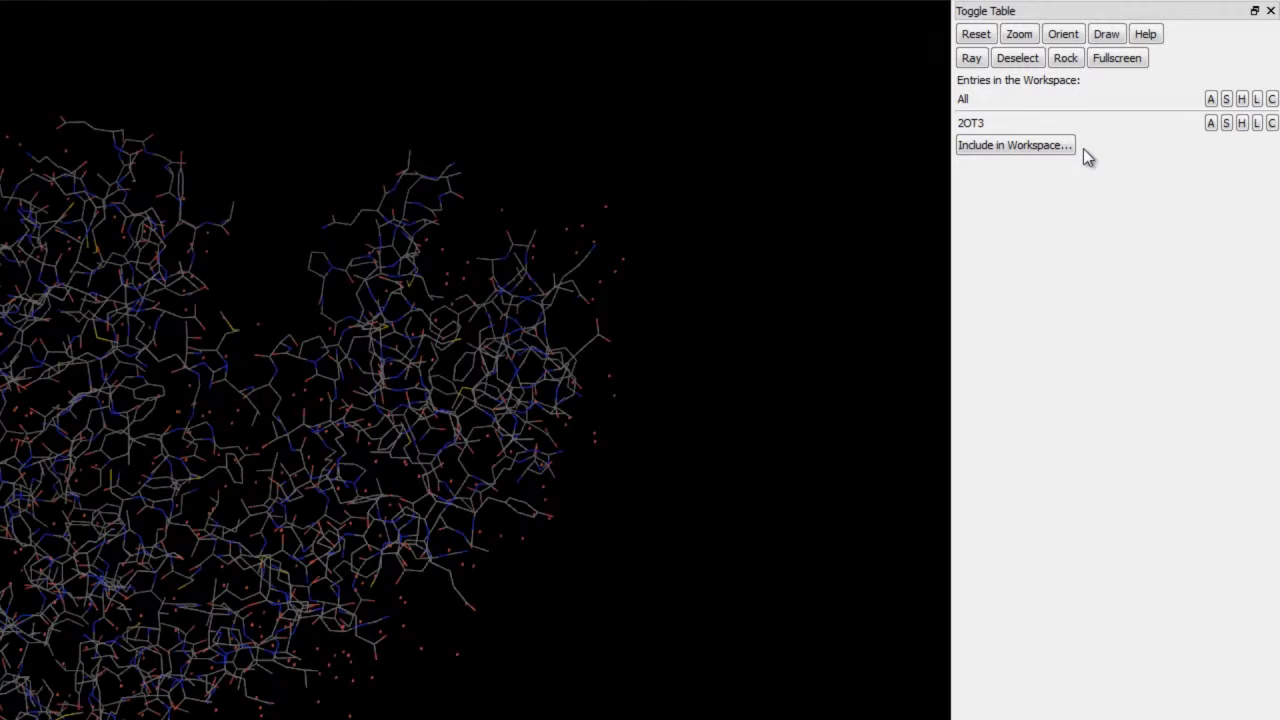
# - Hide the waters of the 2OT3 entry and bring them back by showing its lines
pyautogui.click(1241, 127)
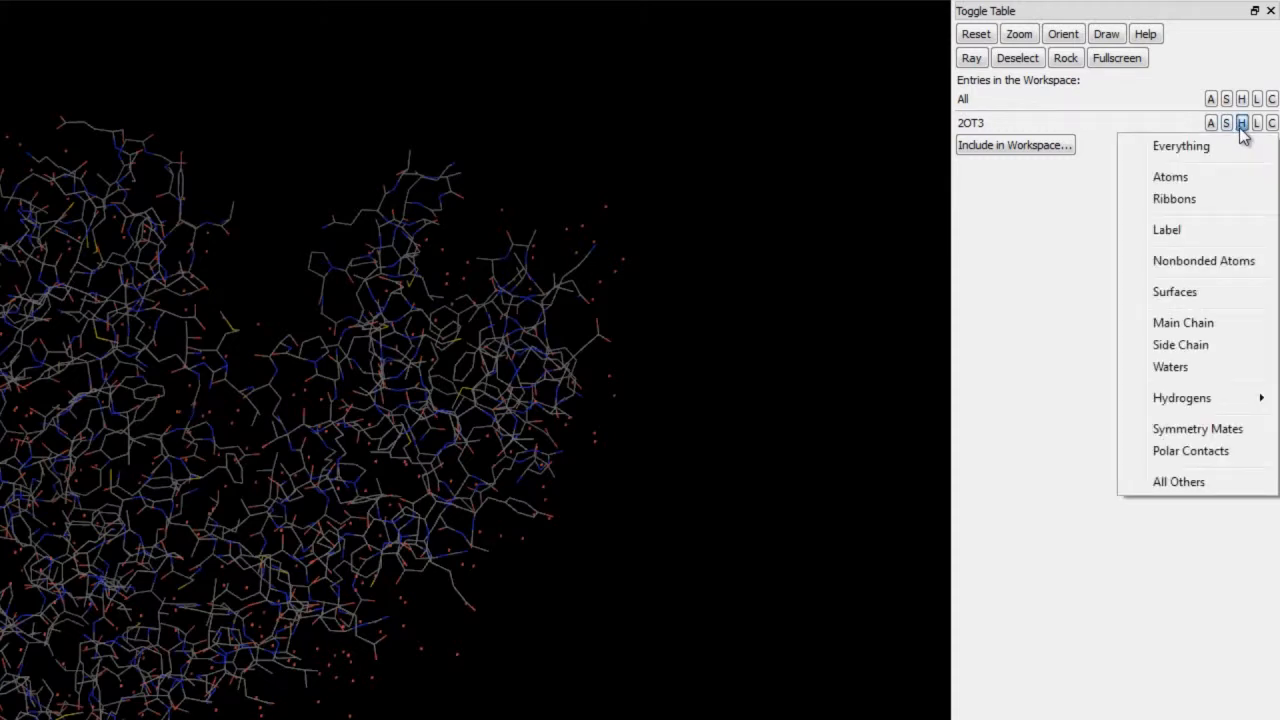
pyautogui.click(1194, 370)
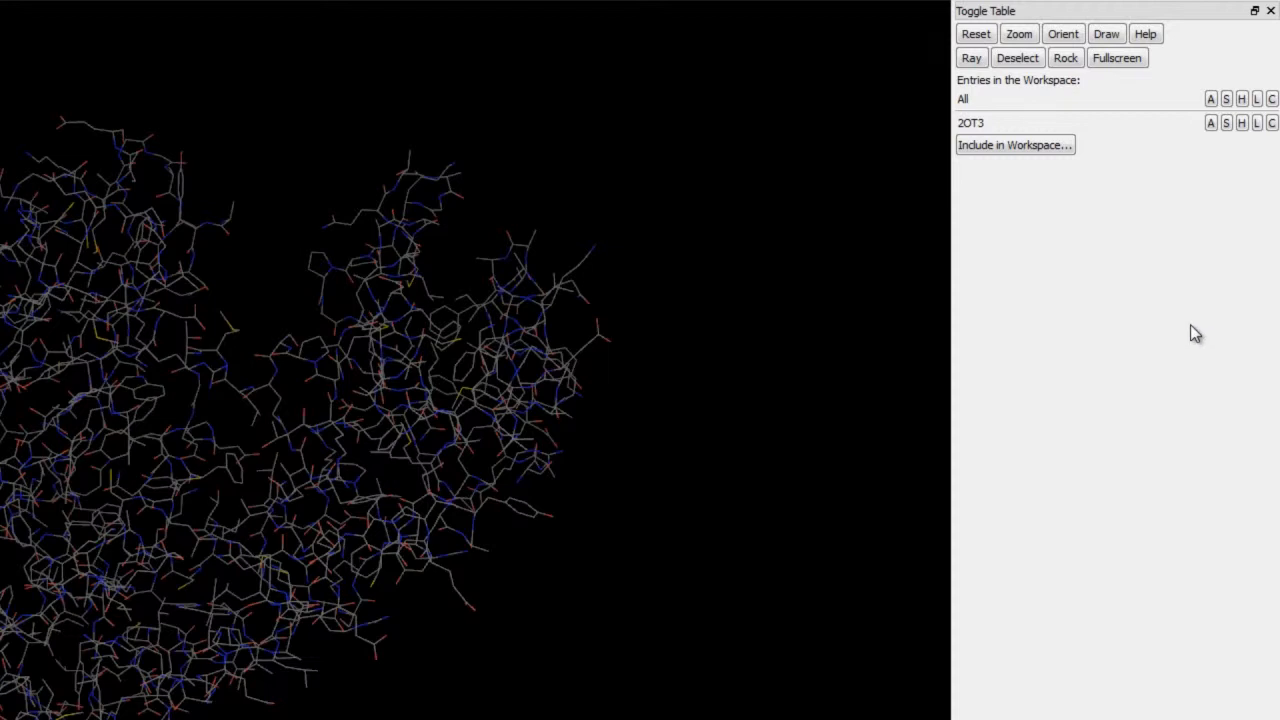
pyautogui.click(1227, 124)
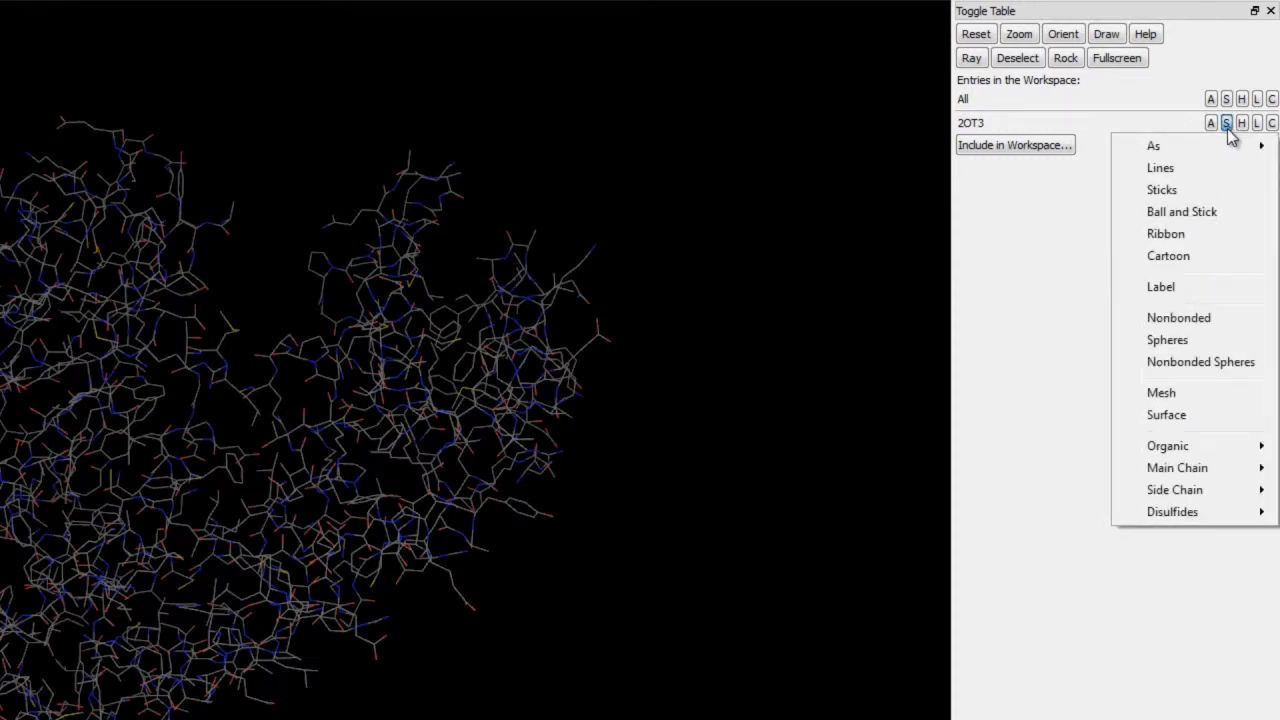
pyautogui.click(1189, 171)
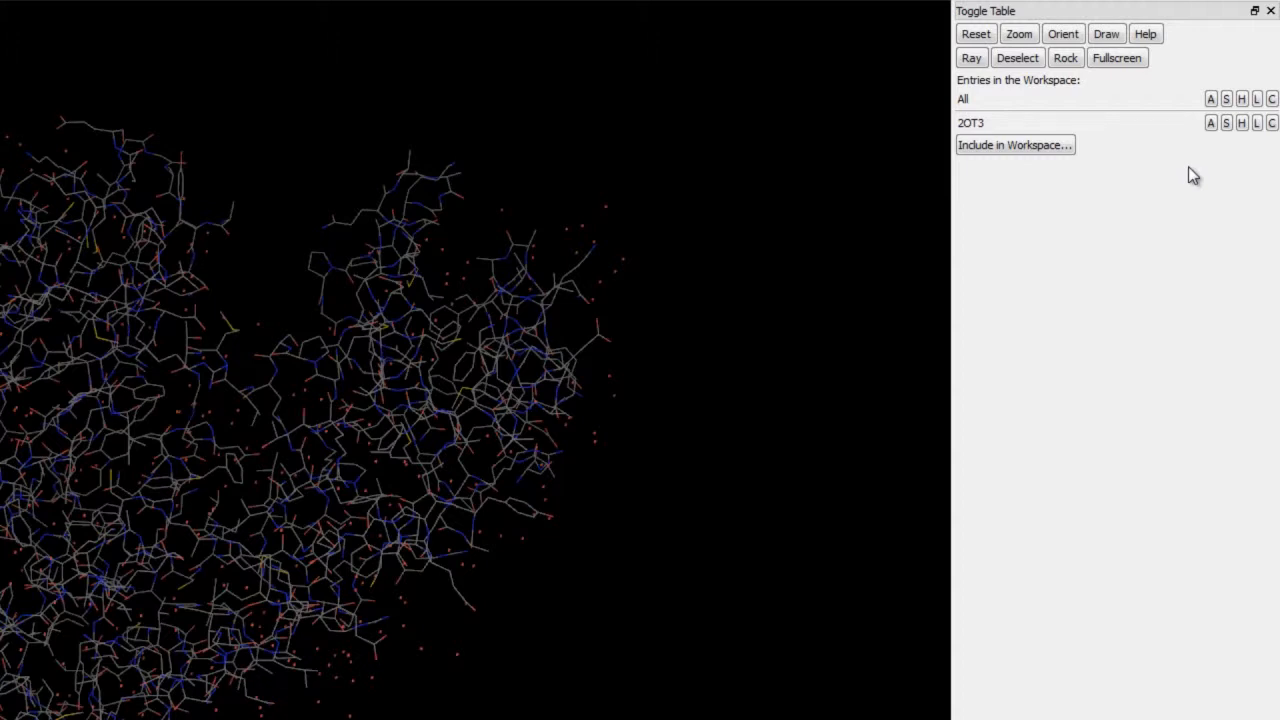
# - Show the 2OT3 entry exclusively as Ball and Stick
pyautogui.click(1227, 122)
pyautogui.moveTo(1213, 148)
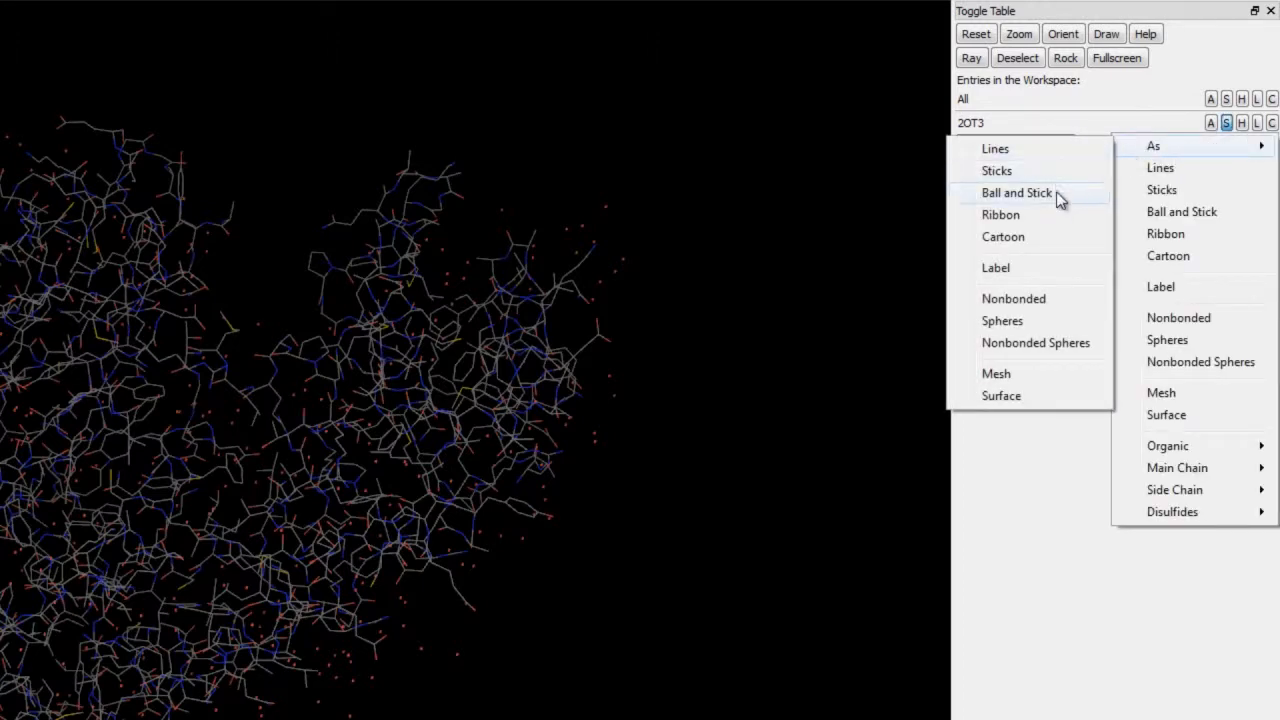
pyautogui.click(1060, 196)
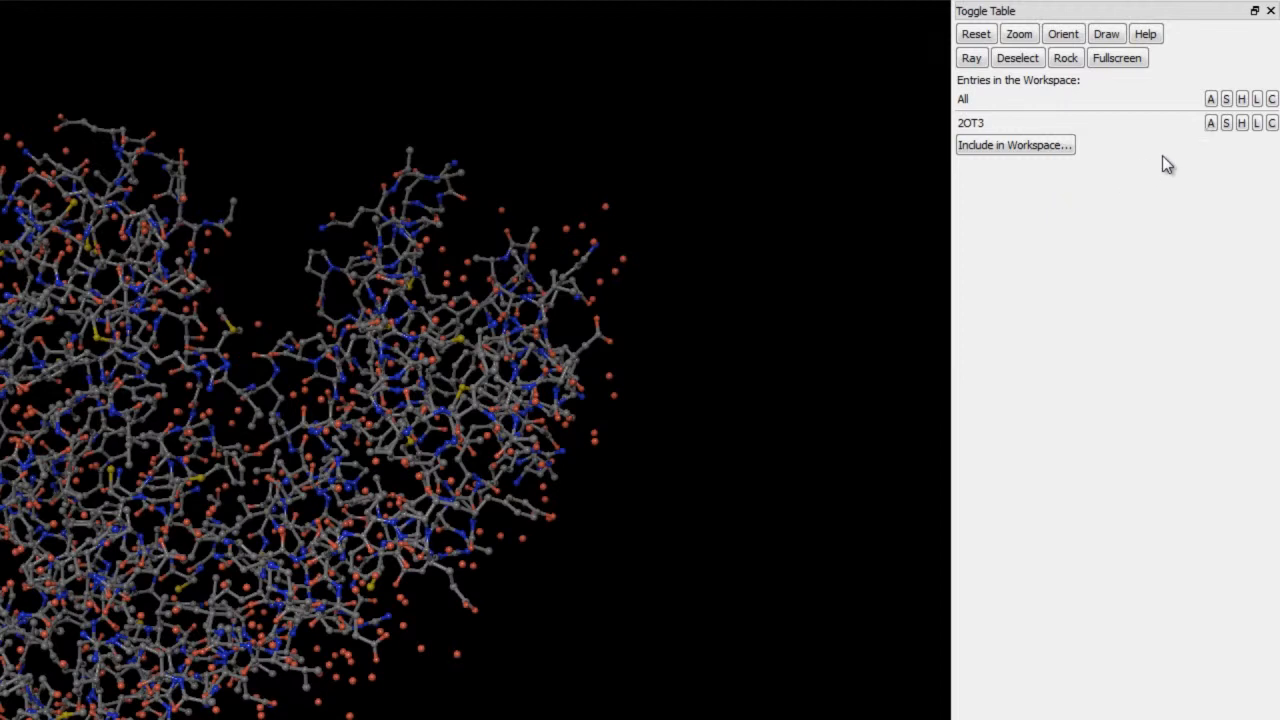
# - Label the atoms of the 2OT3 entry with their stereochemistry and inspect the labels up close
pyautogui.click(1257, 124)
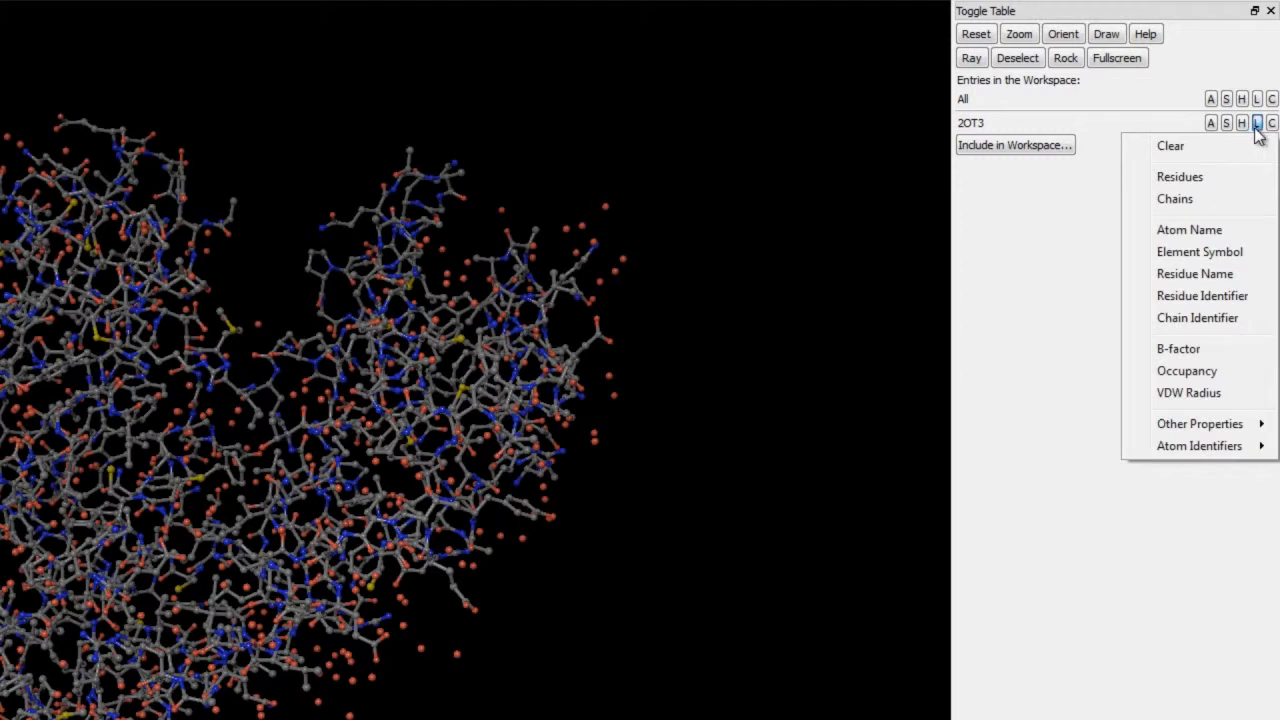
pyautogui.moveTo(1175, 426)
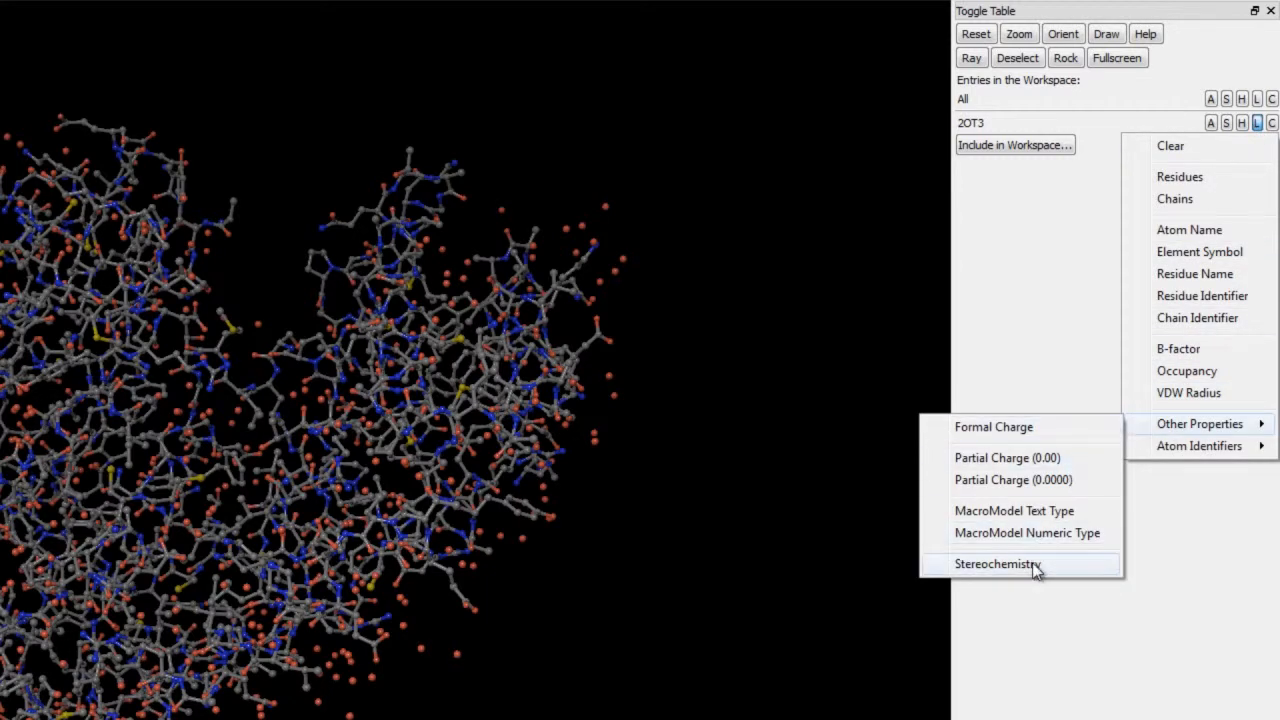
pyautogui.click(1000, 564)
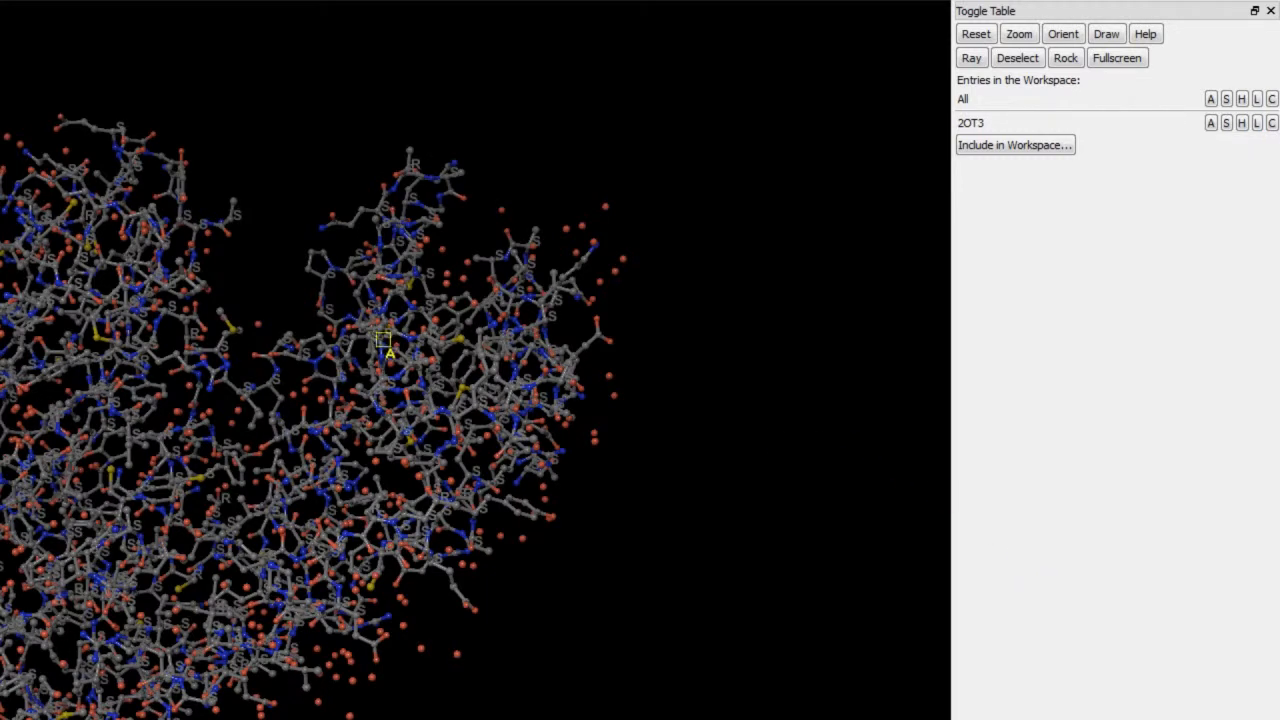
pyautogui.scroll(10, 432, 382)
pyautogui.scroll(-4, 468, 417)
pyautogui.moveTo(348, 321); pyautogui.dragTo(483, 254, button='middle')
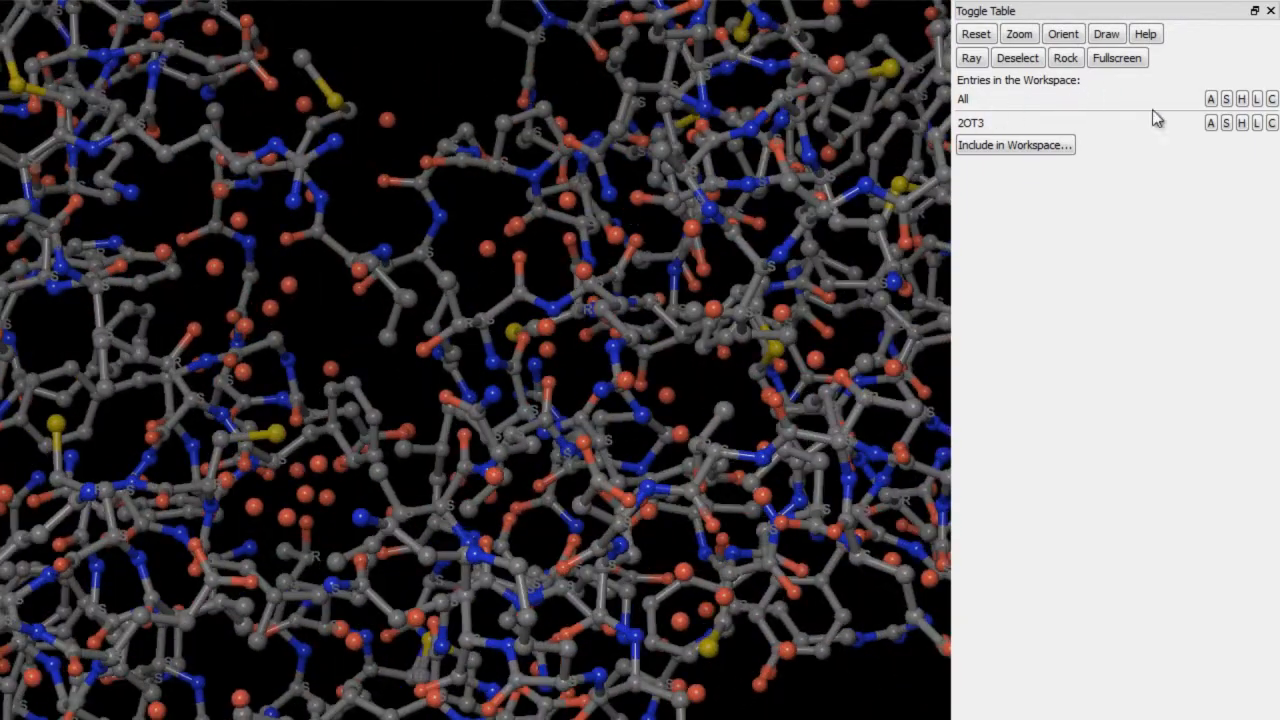
# - Clear the labels of the 2OT3 entry and color it by element with the custom cyan color user54 for carbons
pyautogui.click(1257, 122)
pyautogui.click(1196, 156)
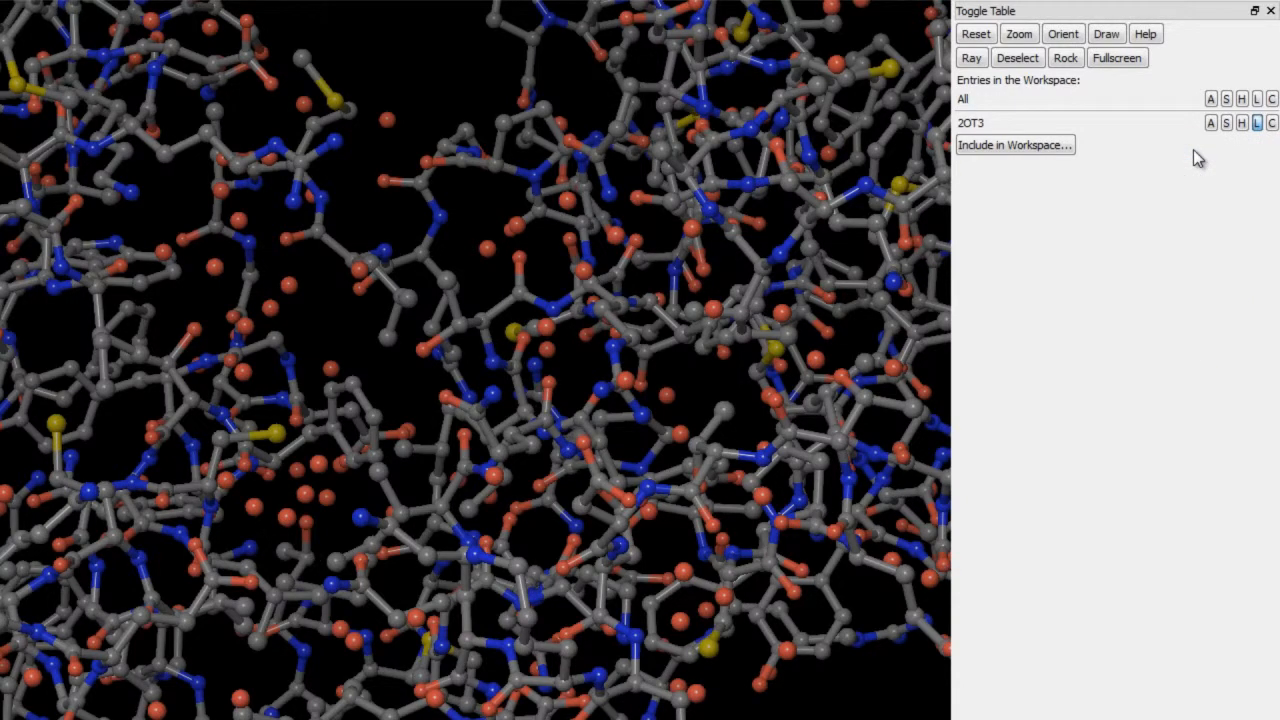
pyautogui.click(1271, 122)
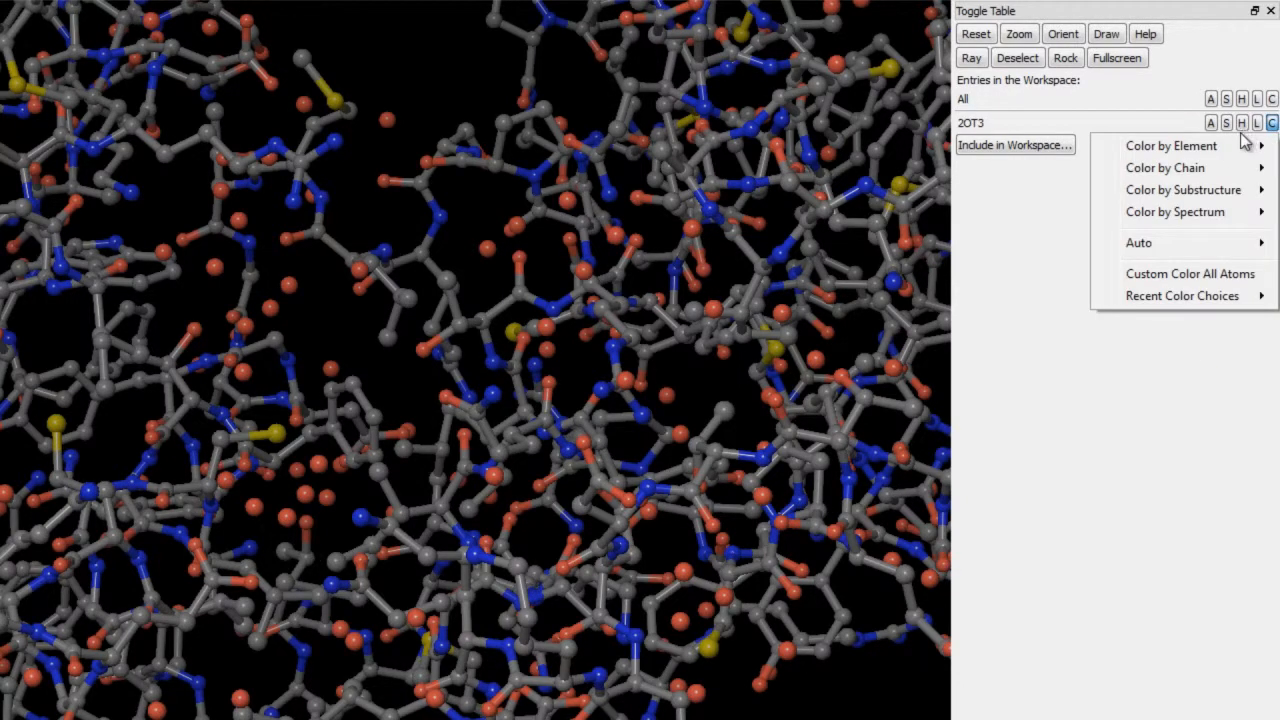
pyautogui.moveTo(1115, 150)
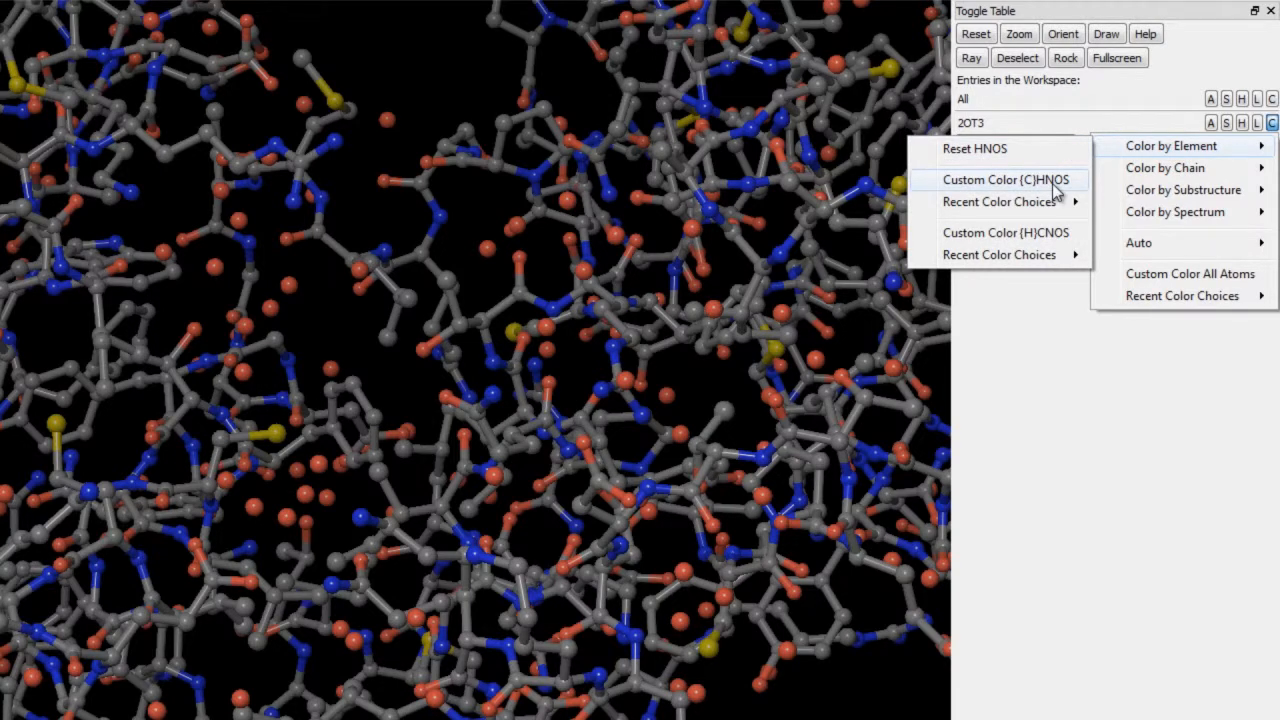
pyautogui.click(1005, 180)
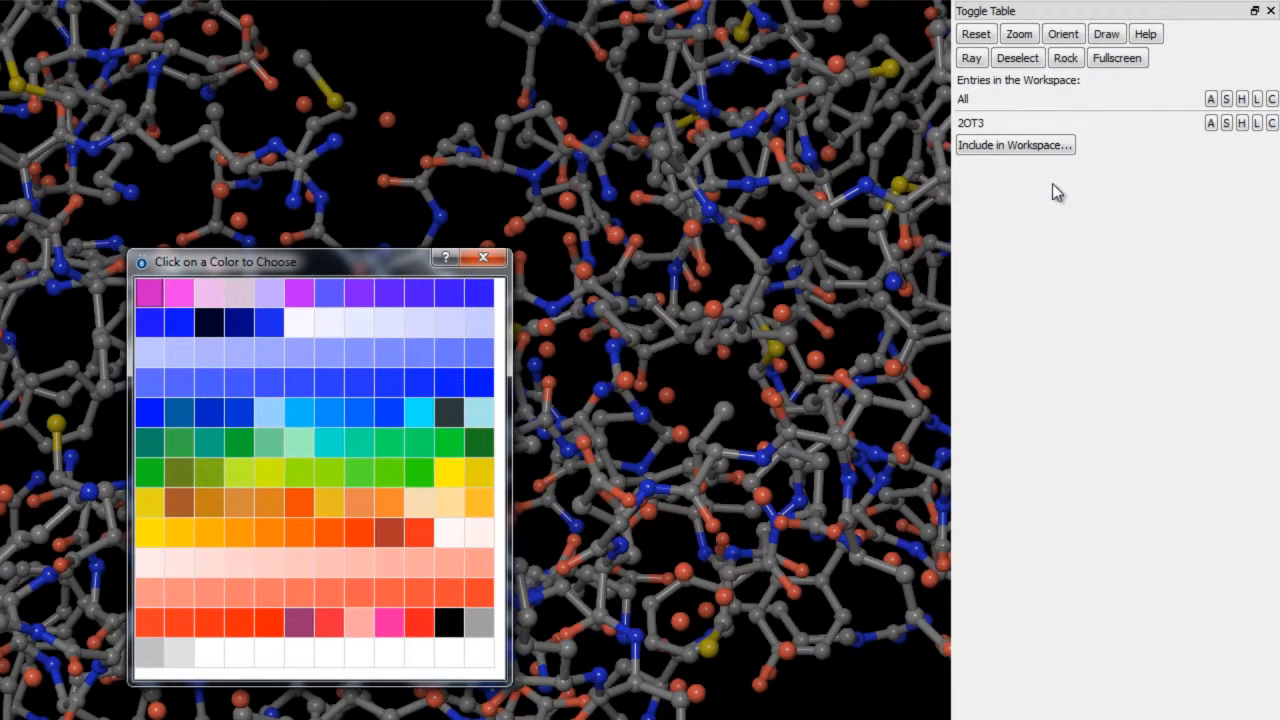
pyautogui.click(420, 412)
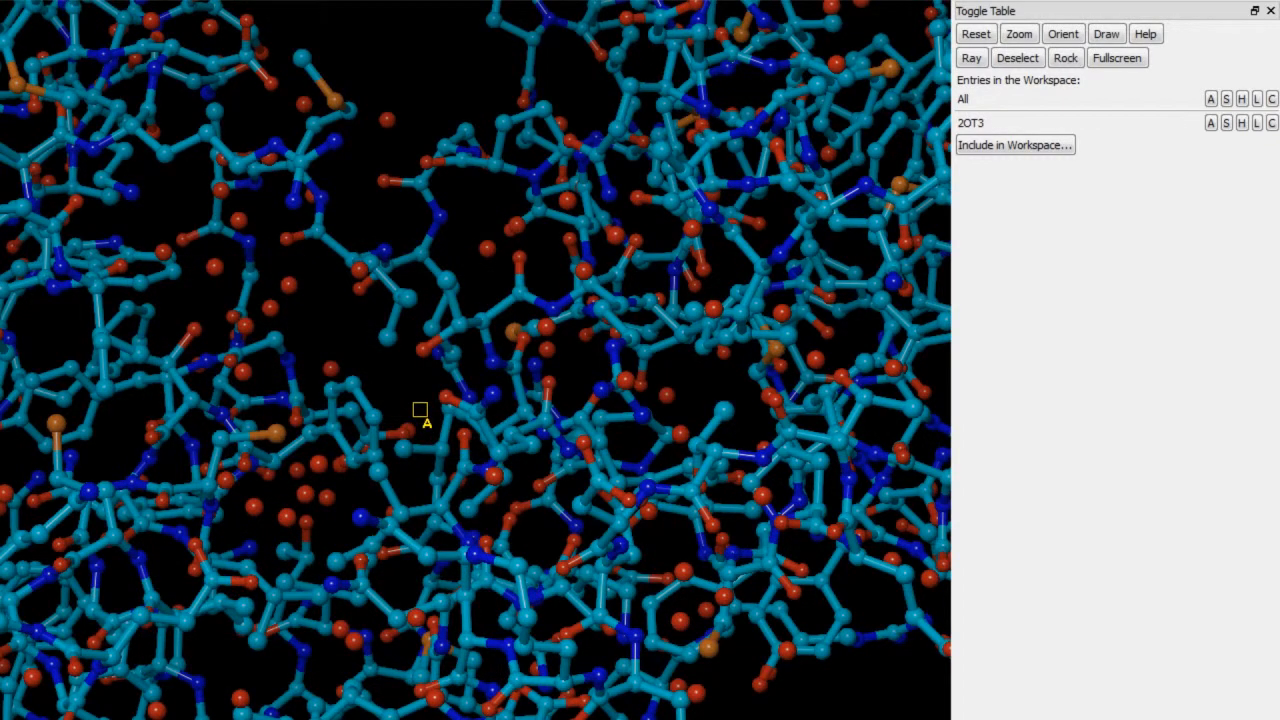
# - Color the 2OT3 entry by spectrum using B-factors and view the whole structure
pyautogui.click(1271, 123)
pyautogui.moveTo(1154, 213)
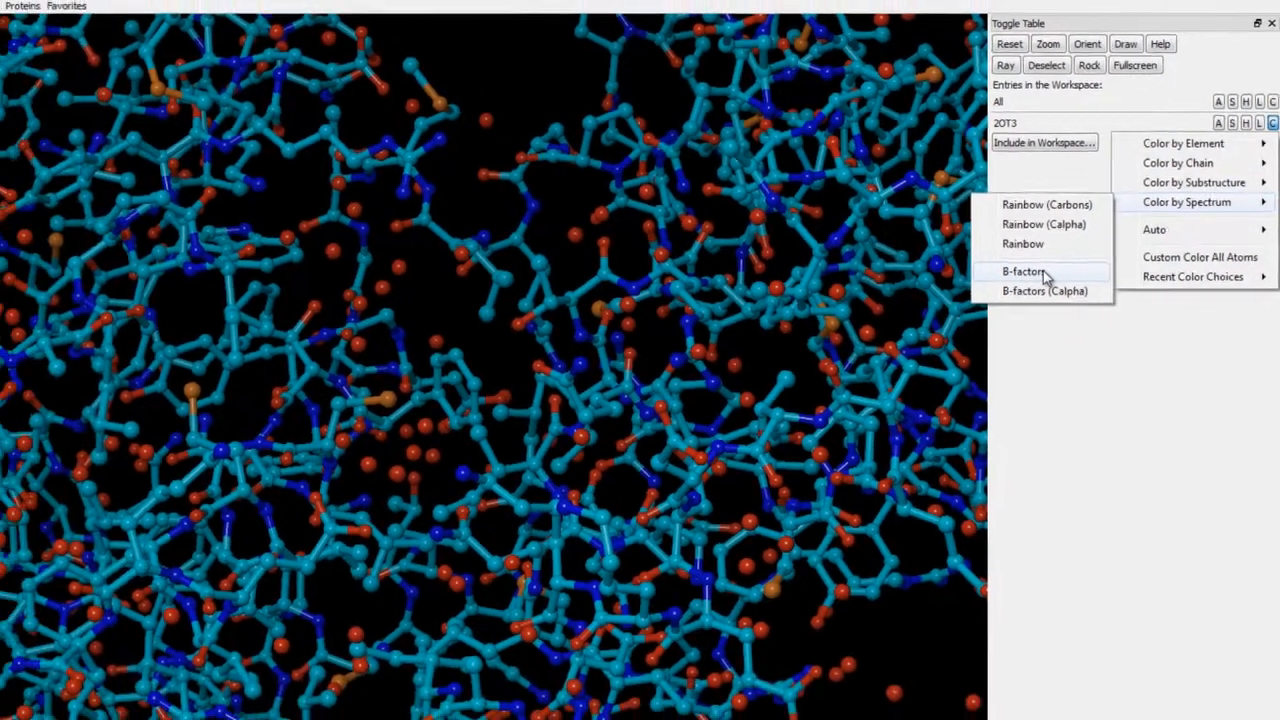
pyautogui.click(1014, 291)
pyautogui.scroll(-6, 764, 330)
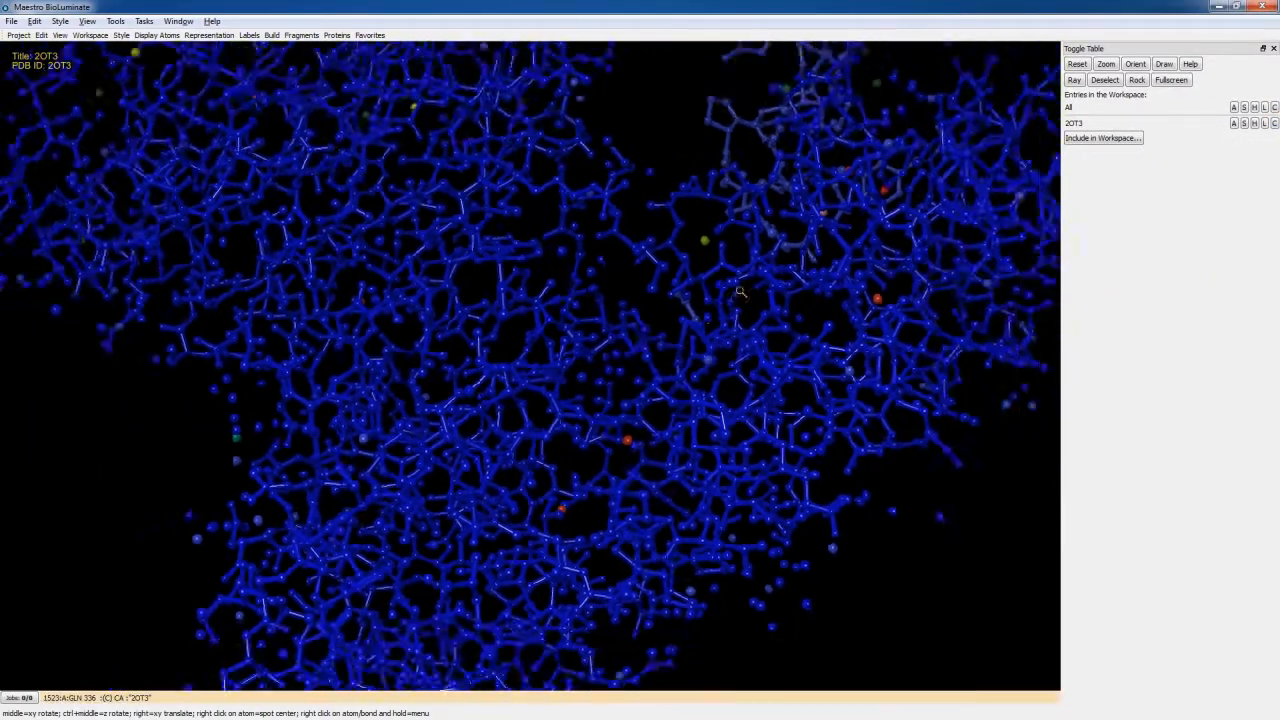
pyautogui.moveTo(599, 223)
pyautogui.mouseDown(button='middle')
pyautogui.moveTo(591, 350)
pyautogui.moveTo(588, 242)
pyautogui.mouseUp(button='middle')
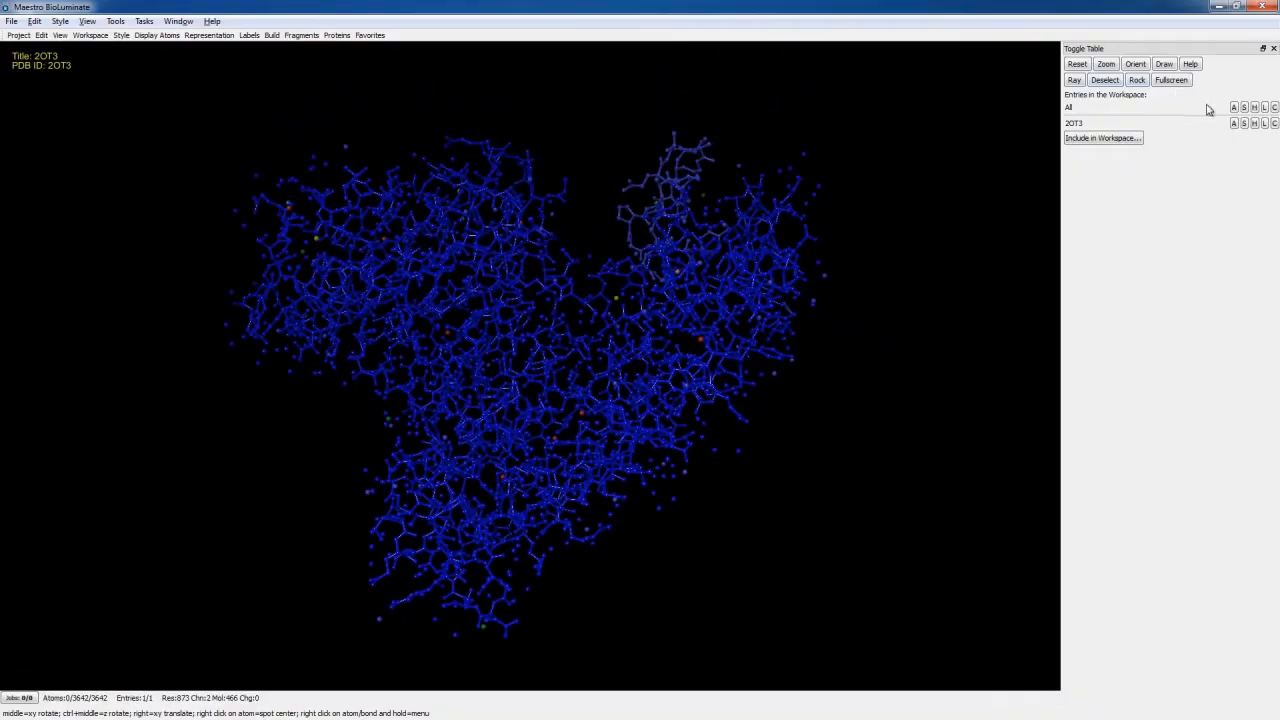
# - Apply the Protein Interface preset to the 2OT3 entry and inspect the interface between the two chains
pyautogui.click(1209, 134)
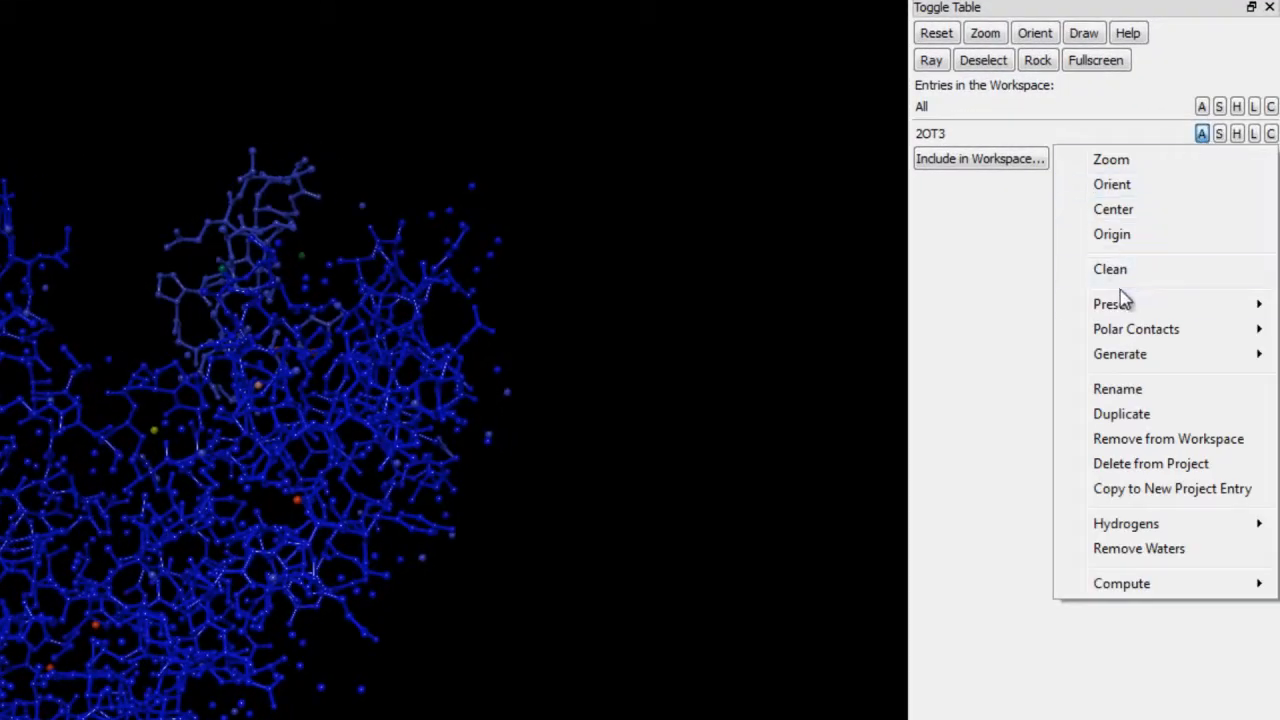
pyautogui.moveTo(1075, 305)
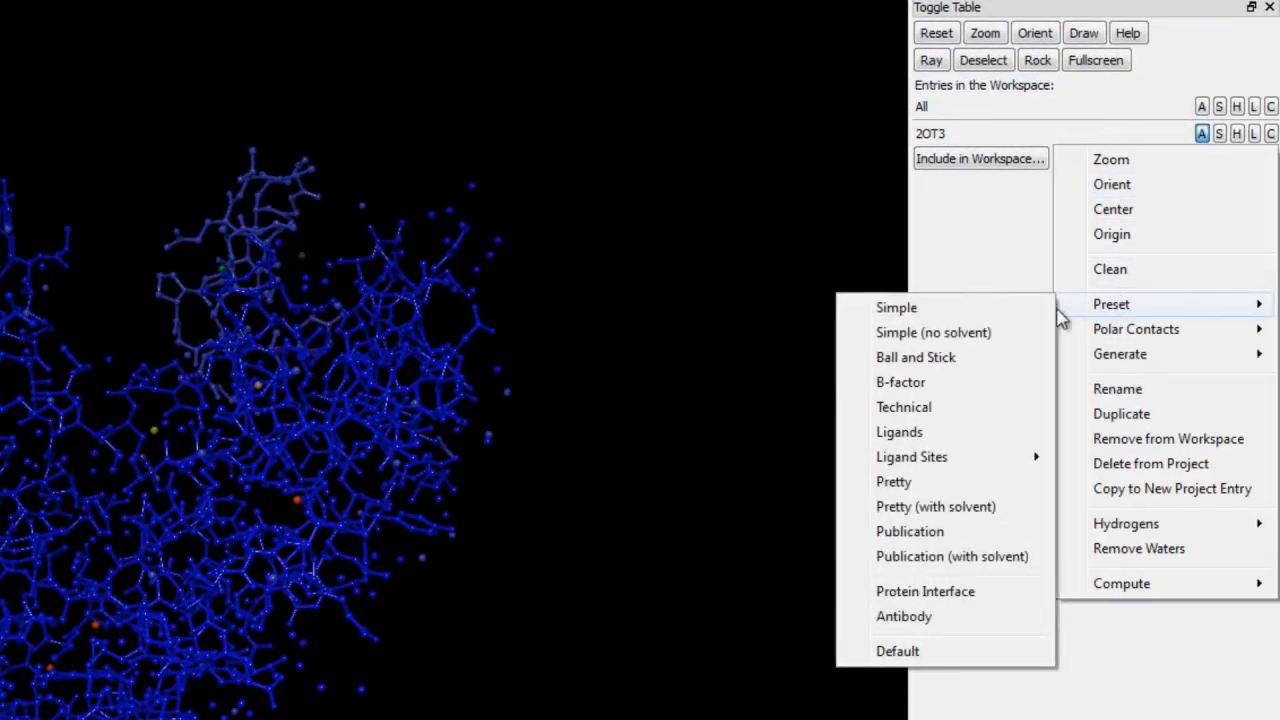
pyautogui.click(925, 592)
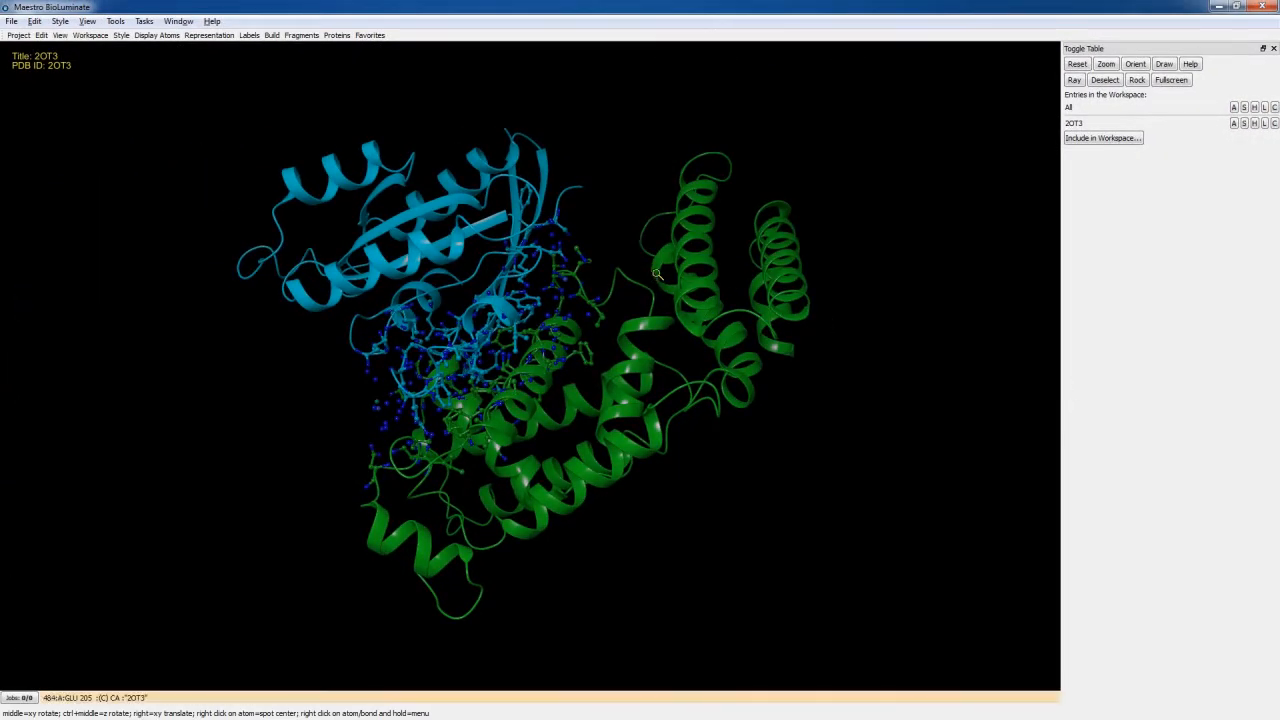
pyautogui.scroll(5, 700, 318)
pyautogui.scroll(-5, 704, 318)
pyautogui.moveTo(595, 240); pyautogui.dragTo(625, 265, button='middle')
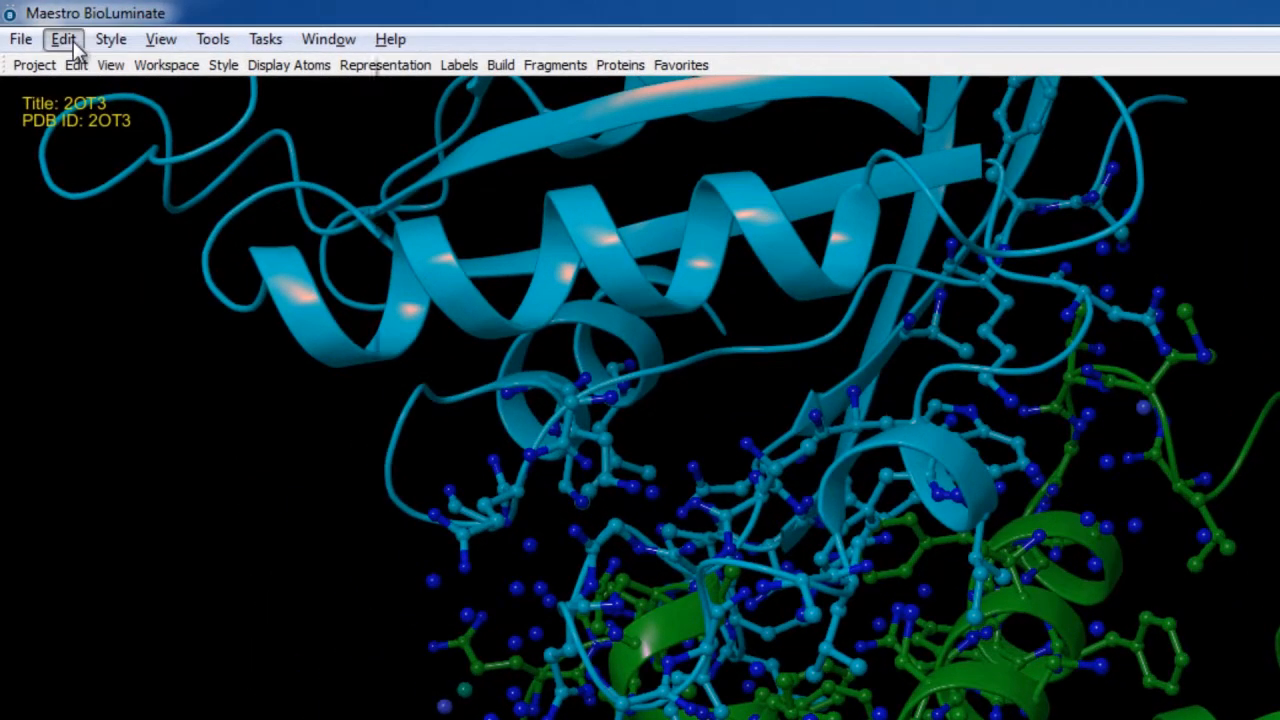
# - Set the pick mode to Chains and select the cyan chain of the 2OT3 structure
pyautogui.click(36, 23)
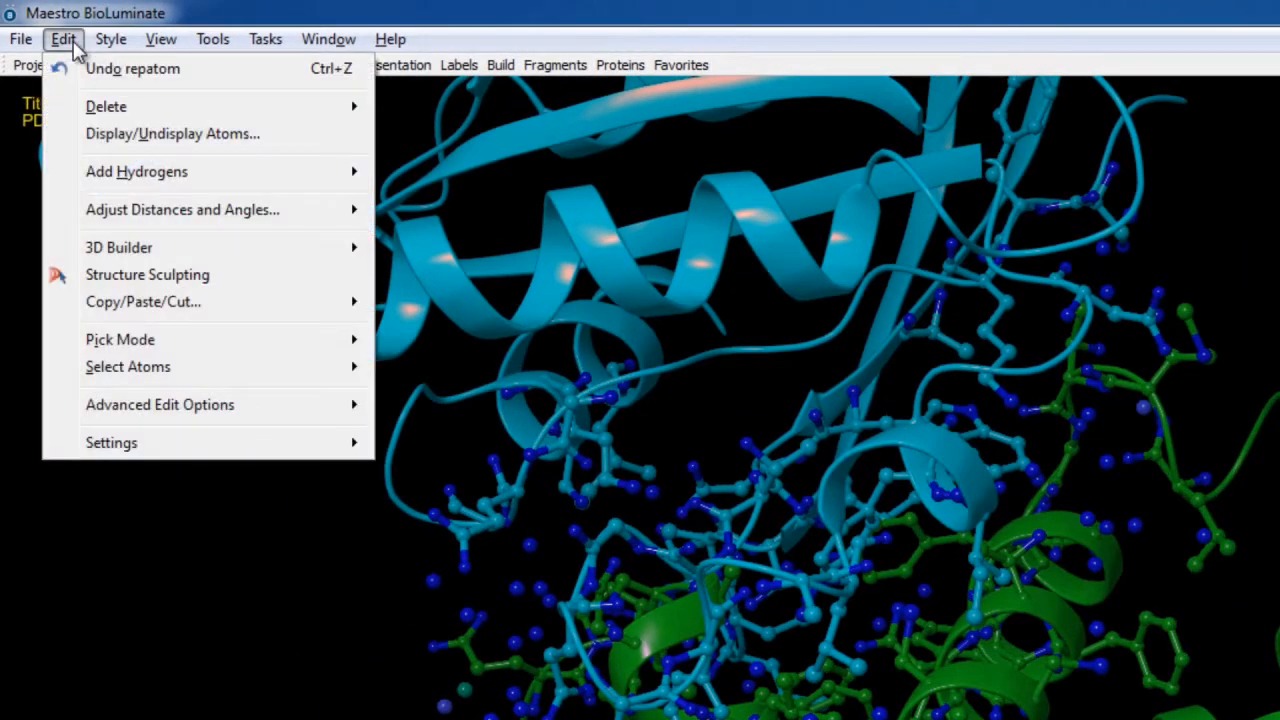
pyautogui.moveTo(320, 337)
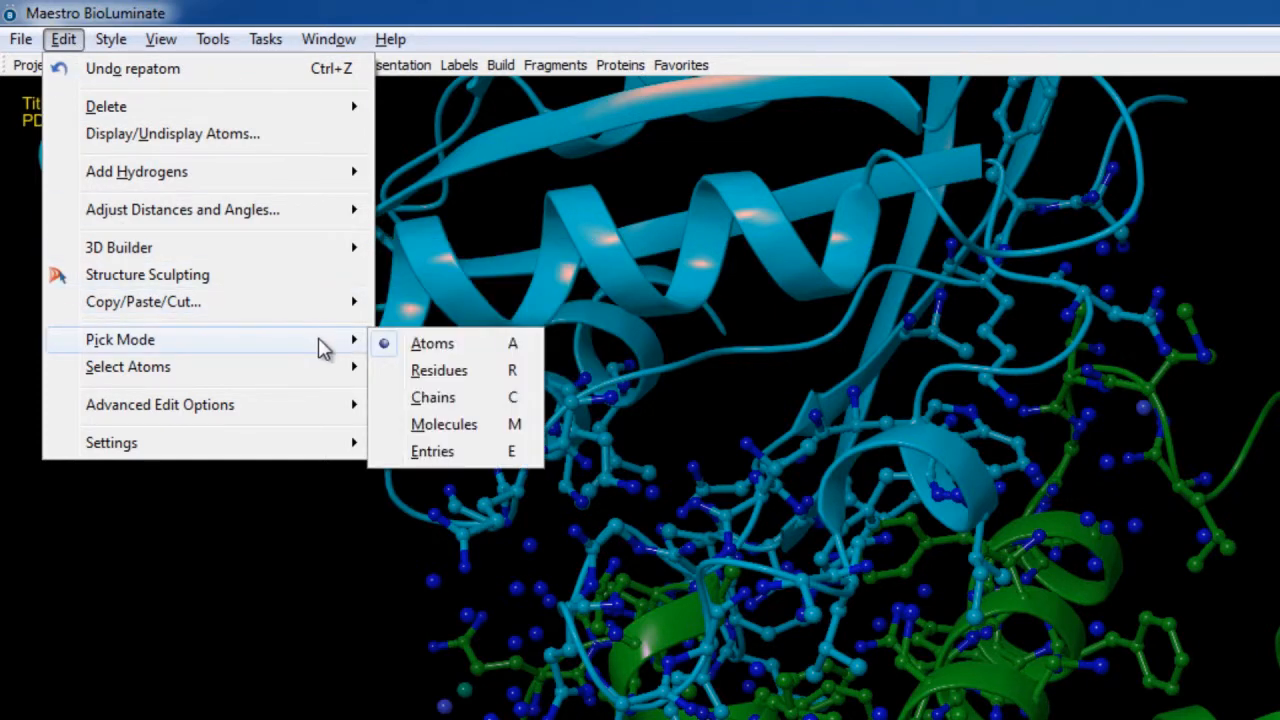
pyautogui.click(428, 400)
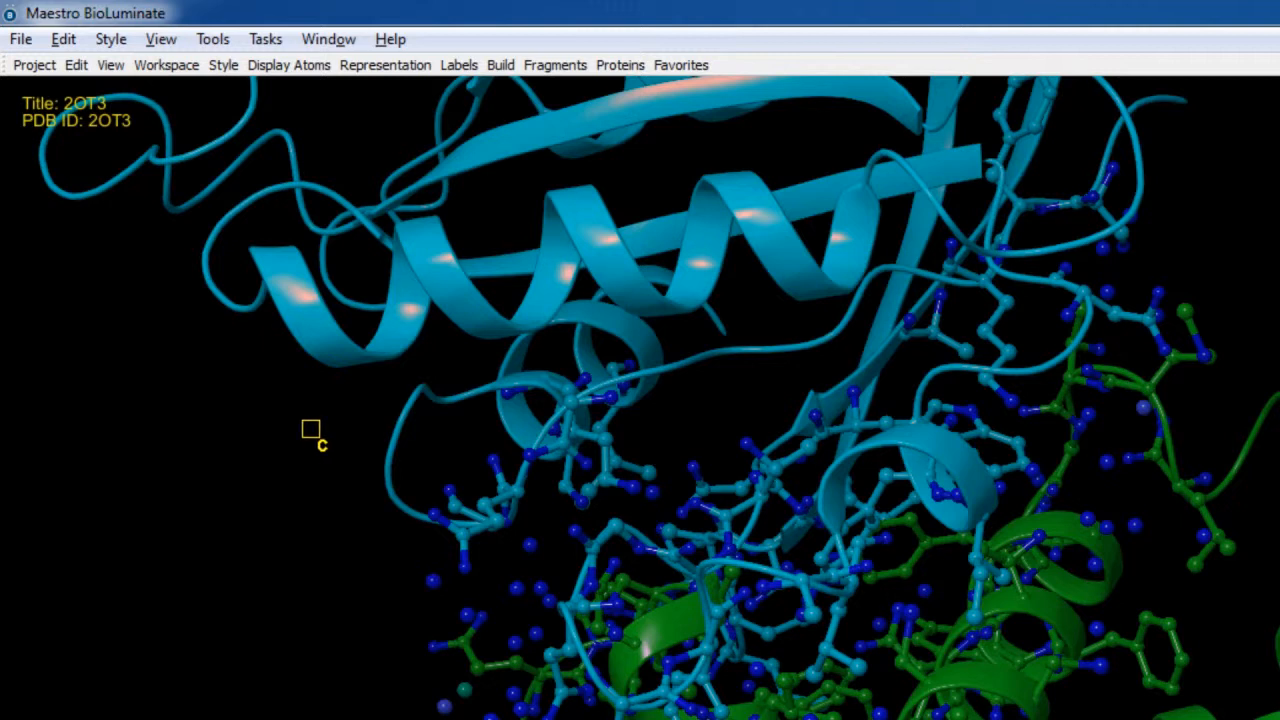
pyautogui.click(561, 443)
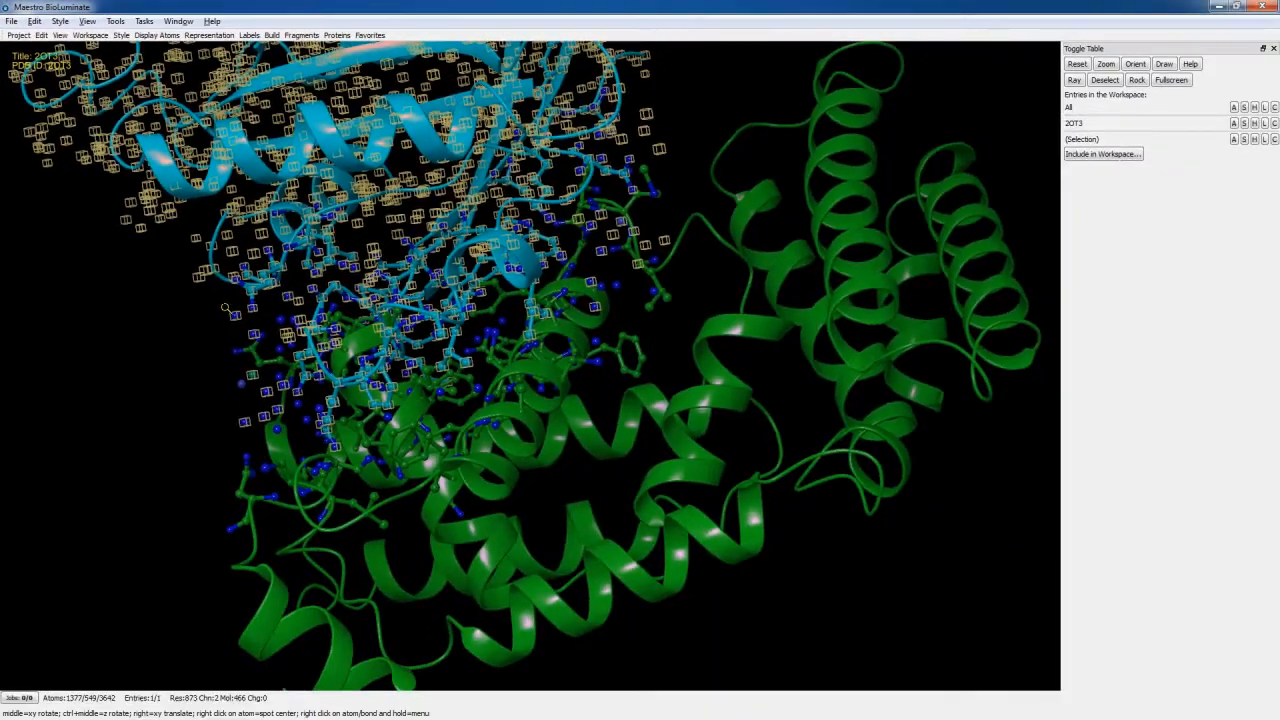
pyautogui.scroll(-2, 208, 273)
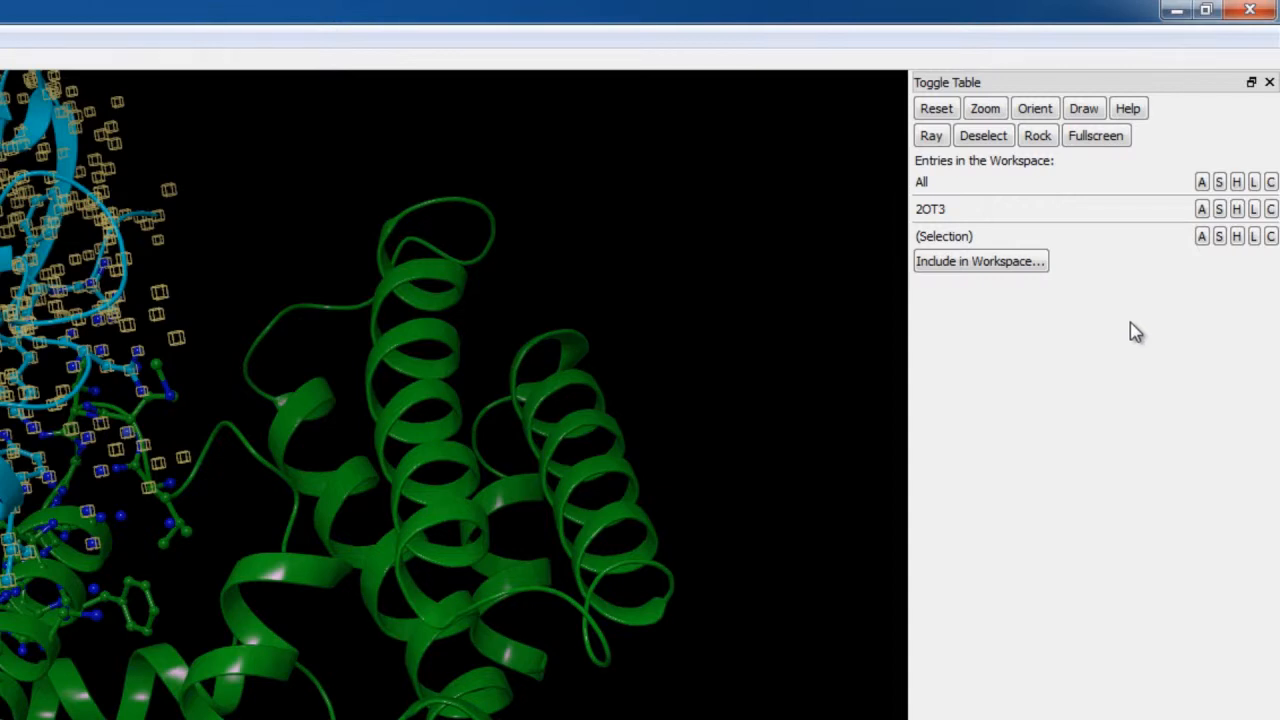
# - Show the selected chain exclusively as lines
pyautogui.click(1219, 236)
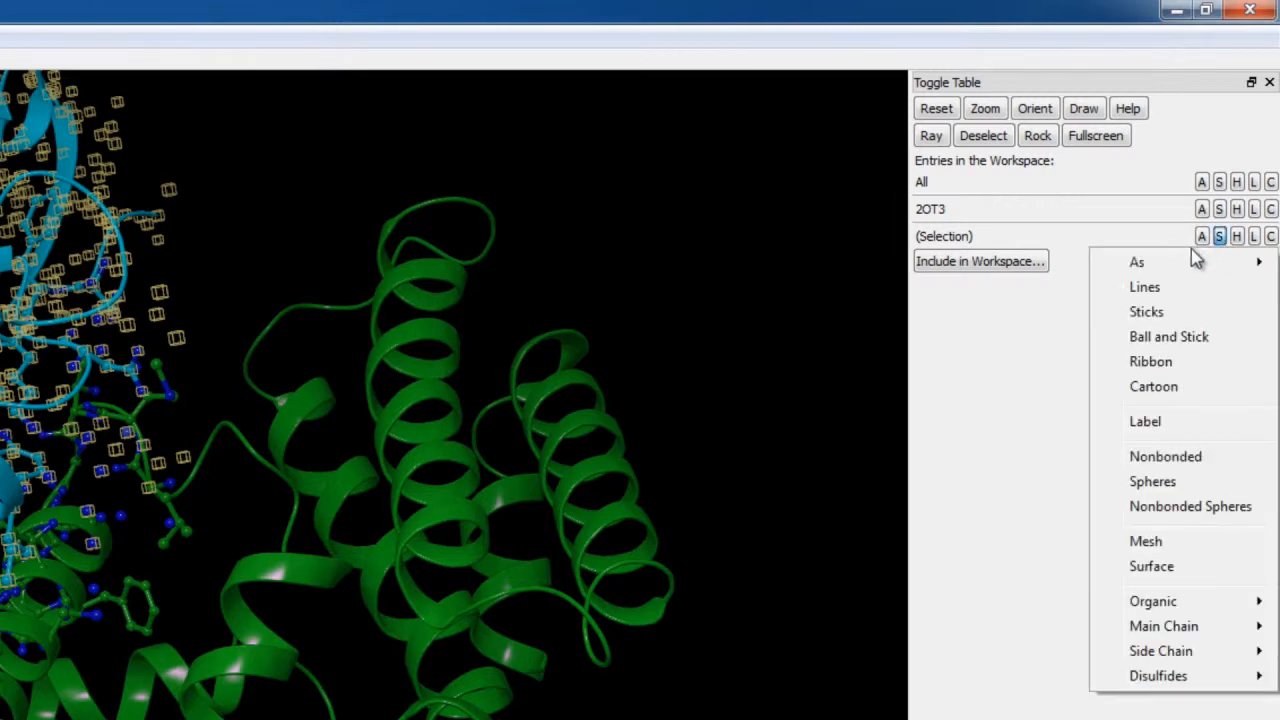
pyautogui.moveTo(1107, 264)
pyautogui.click(1043, 266)
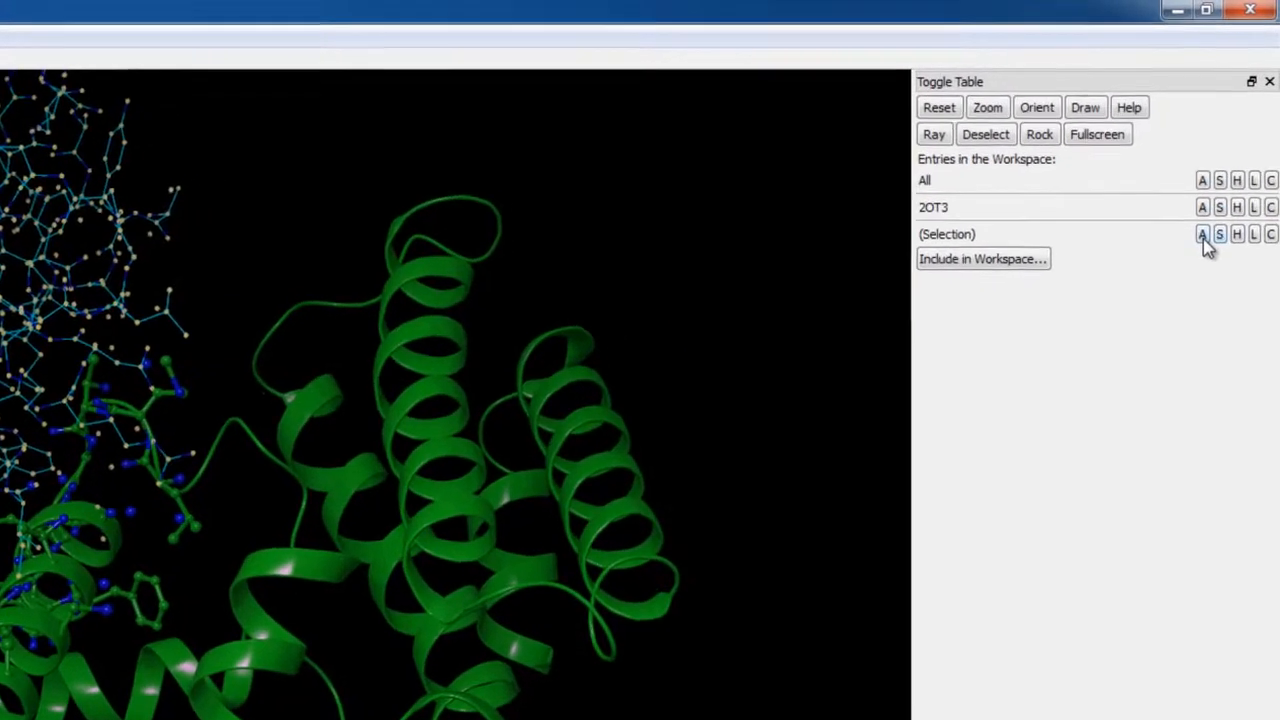
# - Copy the selected chain to a new project entry and rename that entry "2ot3 chainB"
pyautogui.click(1228, 156)
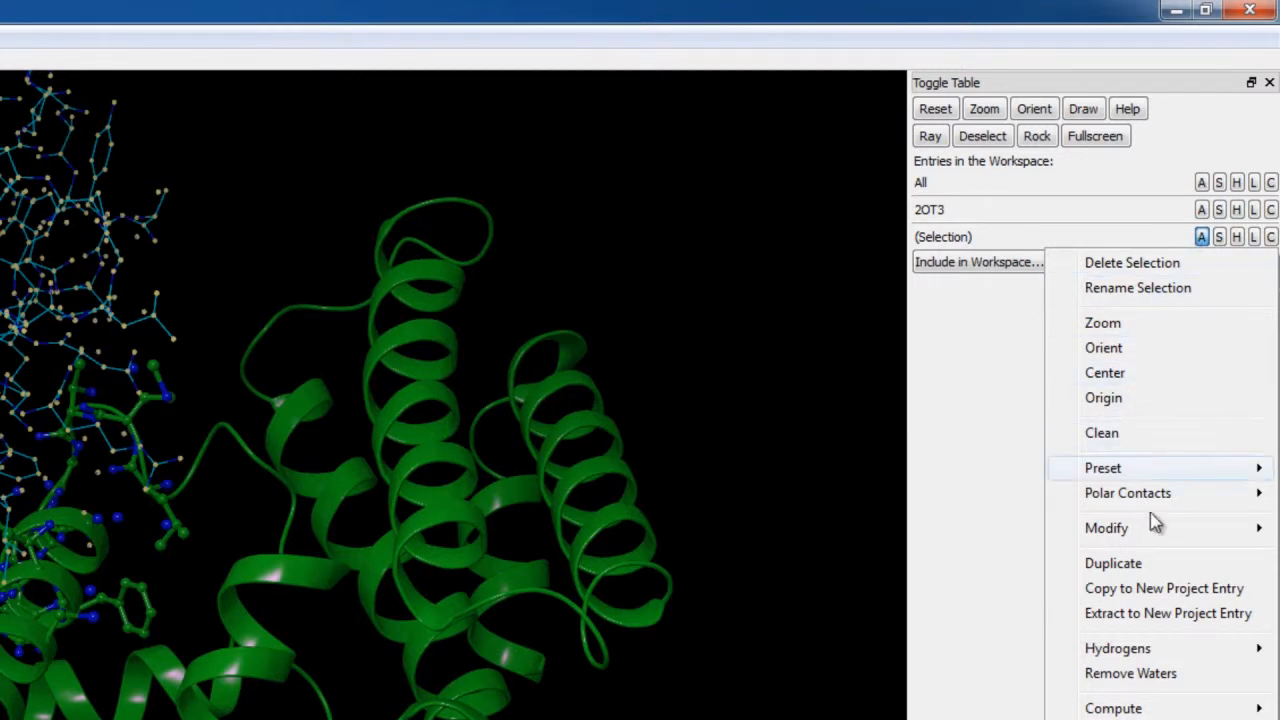
pyautogui.click(1201, 592)
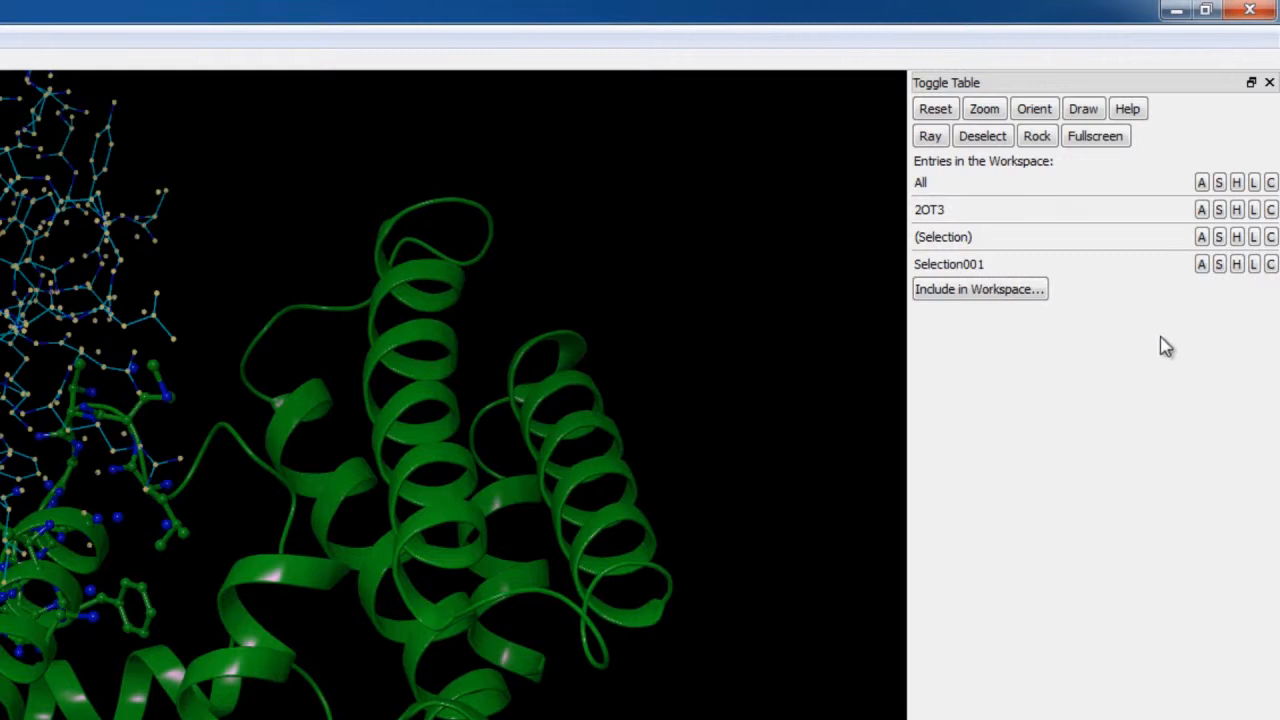
pyautogui.click(1203, 264)
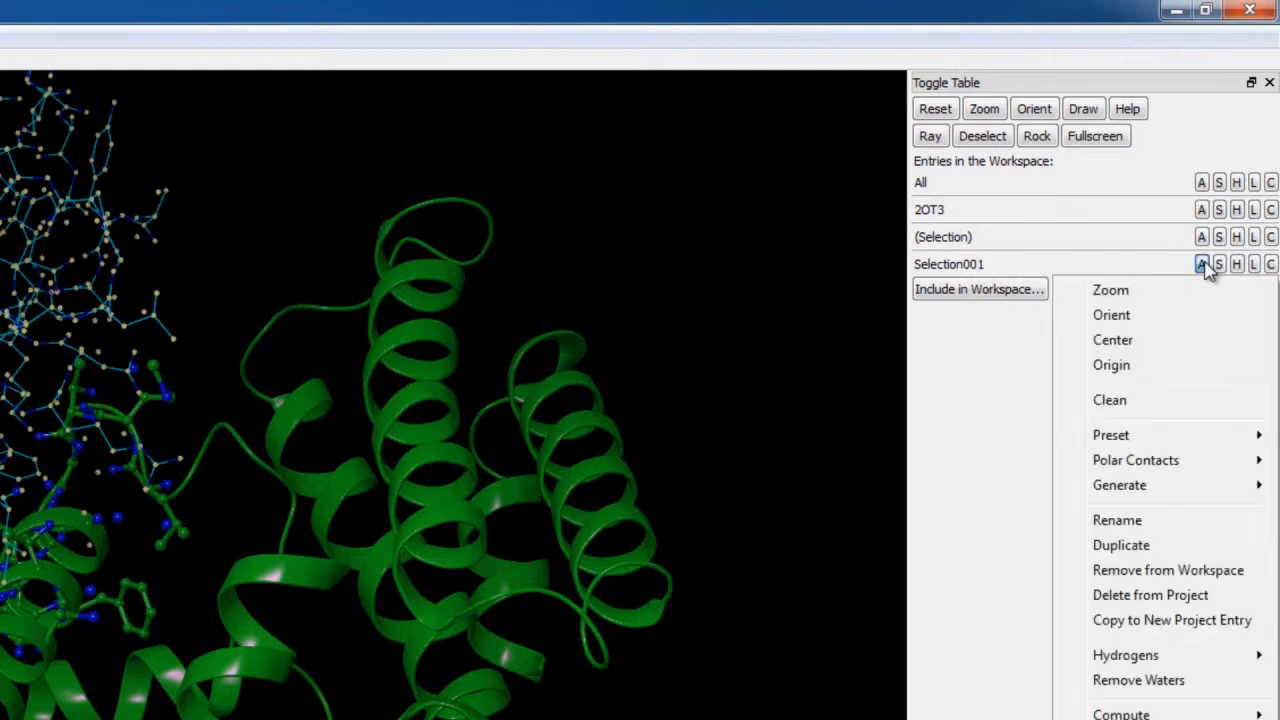
pyautogui.click(1143, 519)
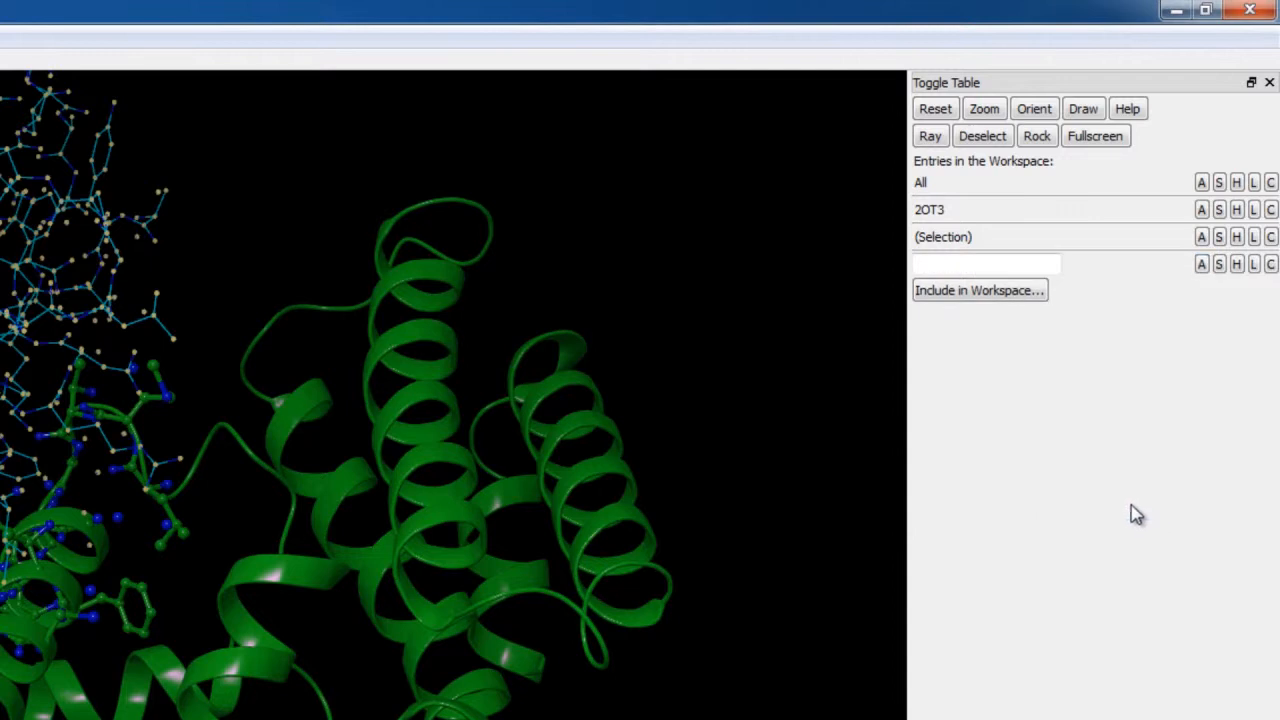
pyautogui.write('2ot3 chainB')
pyautogui.press('Return')
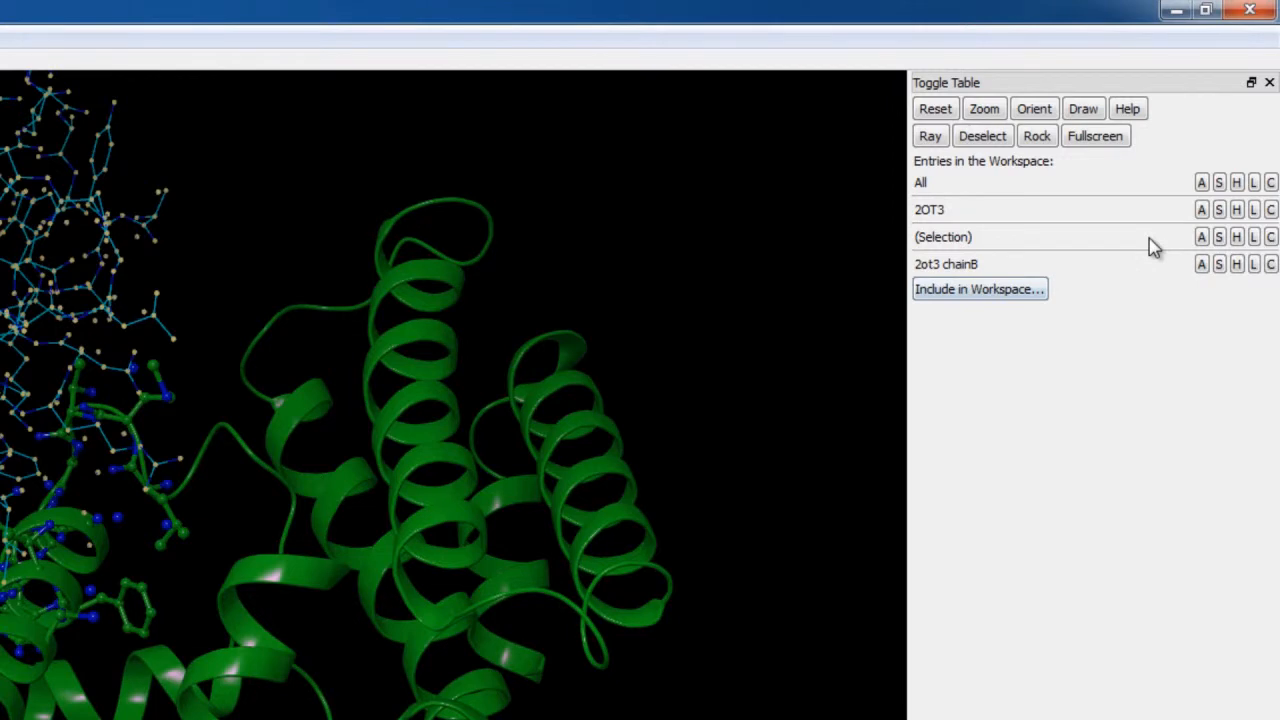
# - Invert the current selection so the green chain is selected instead
pyautogui.click(1201, 238)
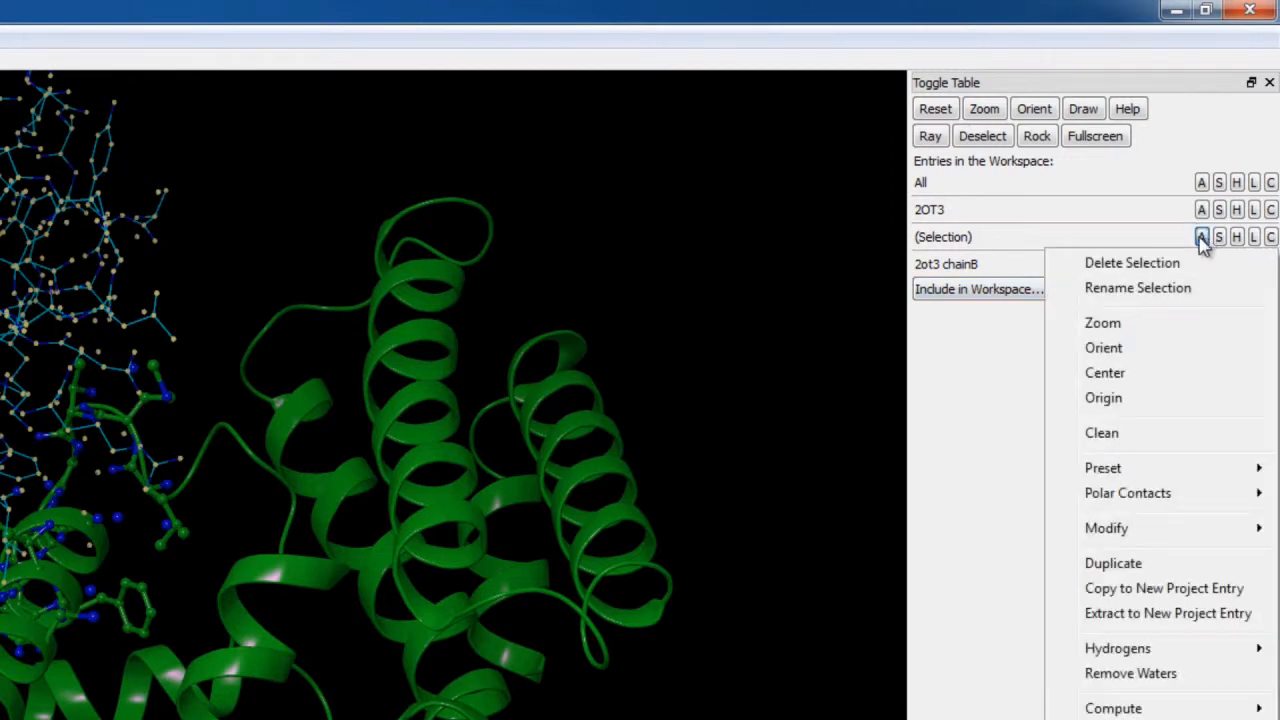
pyautogui.moveTo(1097, 533)
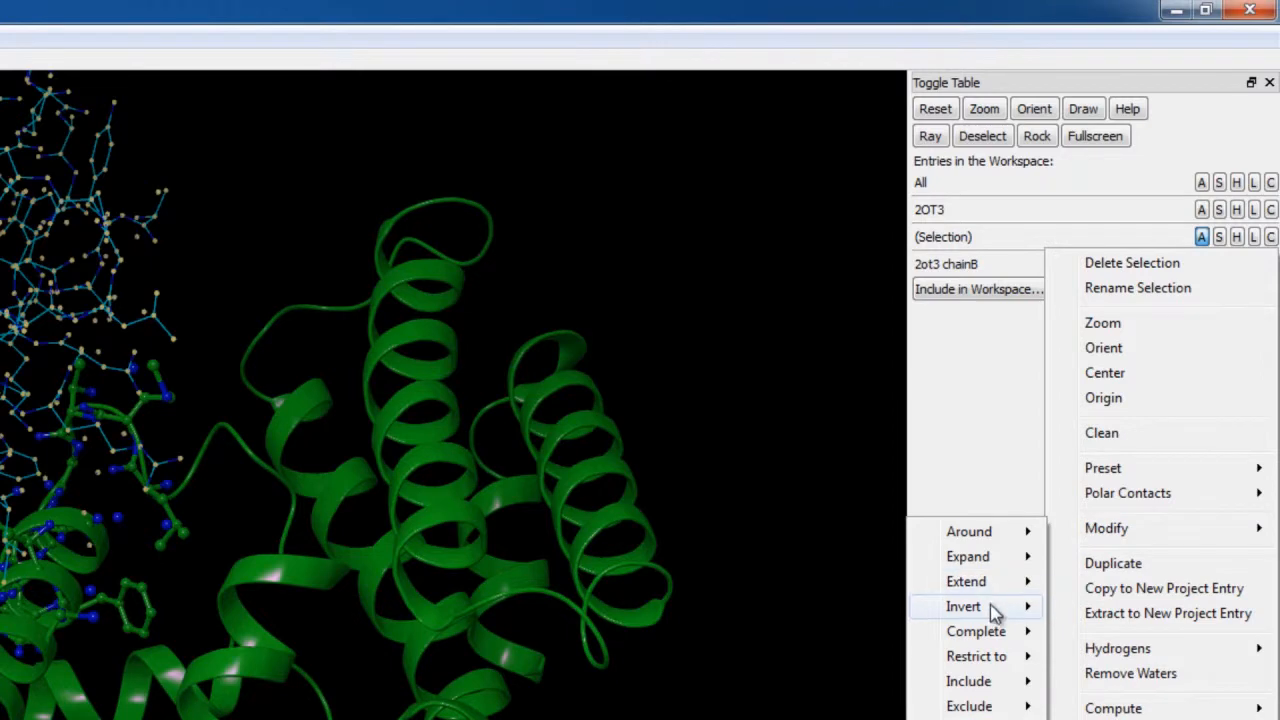
pyautogui.moveTo(995, 612)
pyautogui.click(1102, 645)
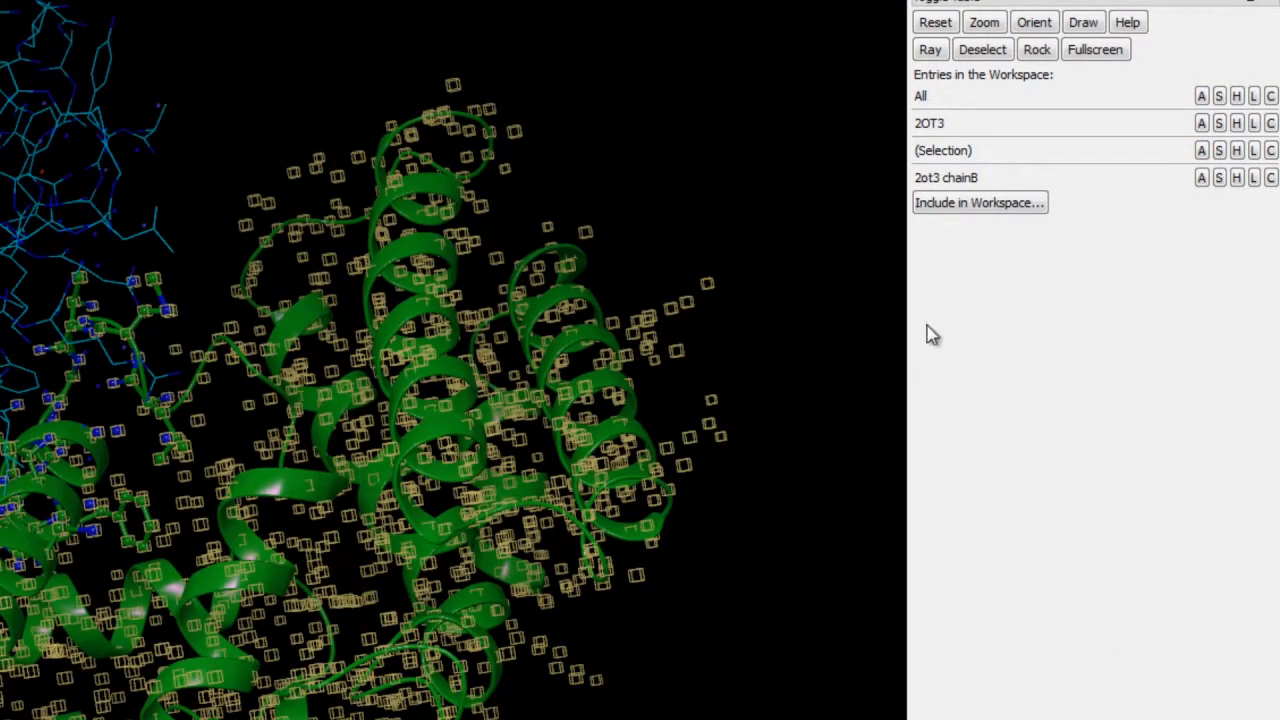
# - Duplicate the inverted selection as a new entry and rename that entry "2ot3 chainA"
pyautogui.click(1201, 151)
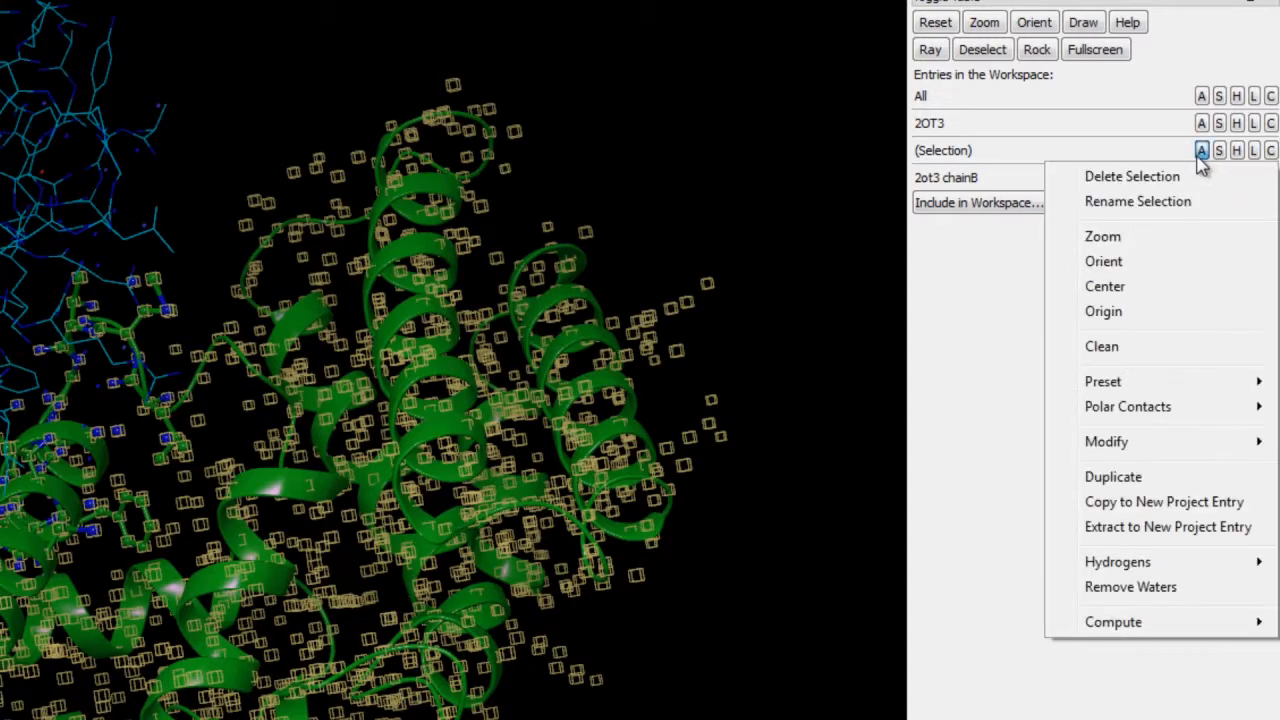
pyautogui.click(1130, 478)
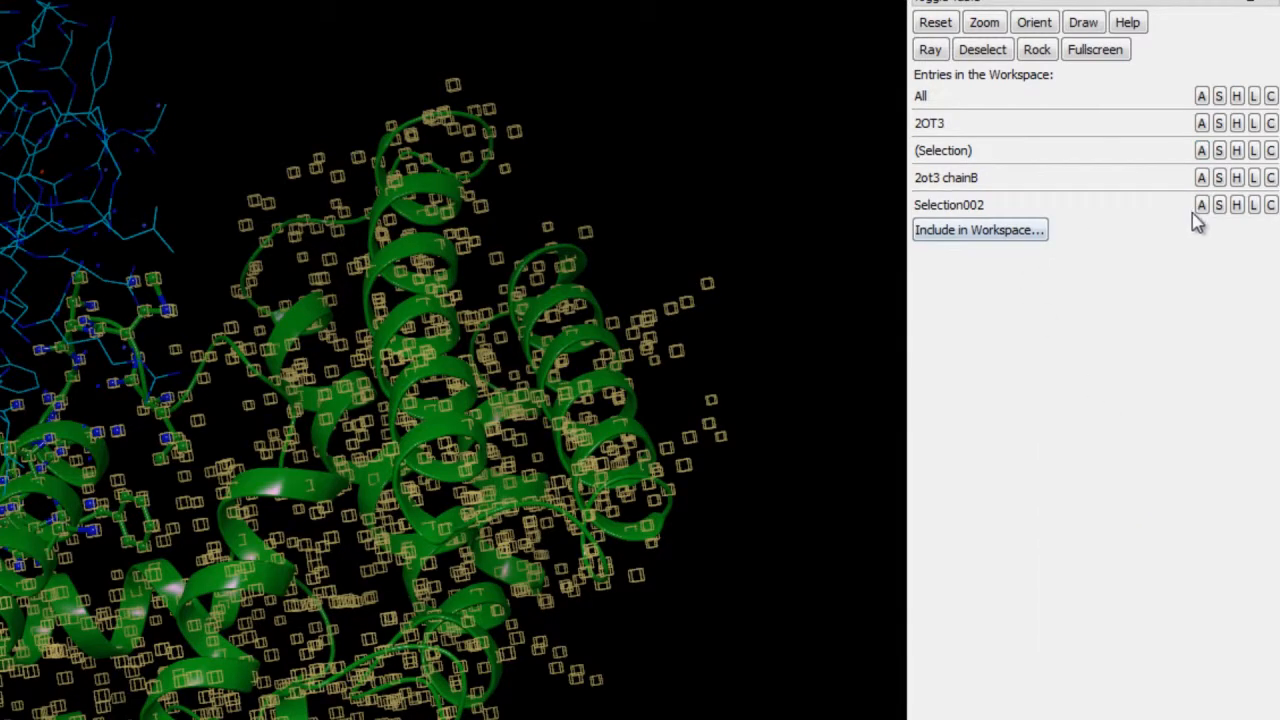
pyautogui.click(1201, 205)
pyautogui.click(1129, 459)
pyautogui.write('2ot3 chainA')
pyautogui.press('Return')
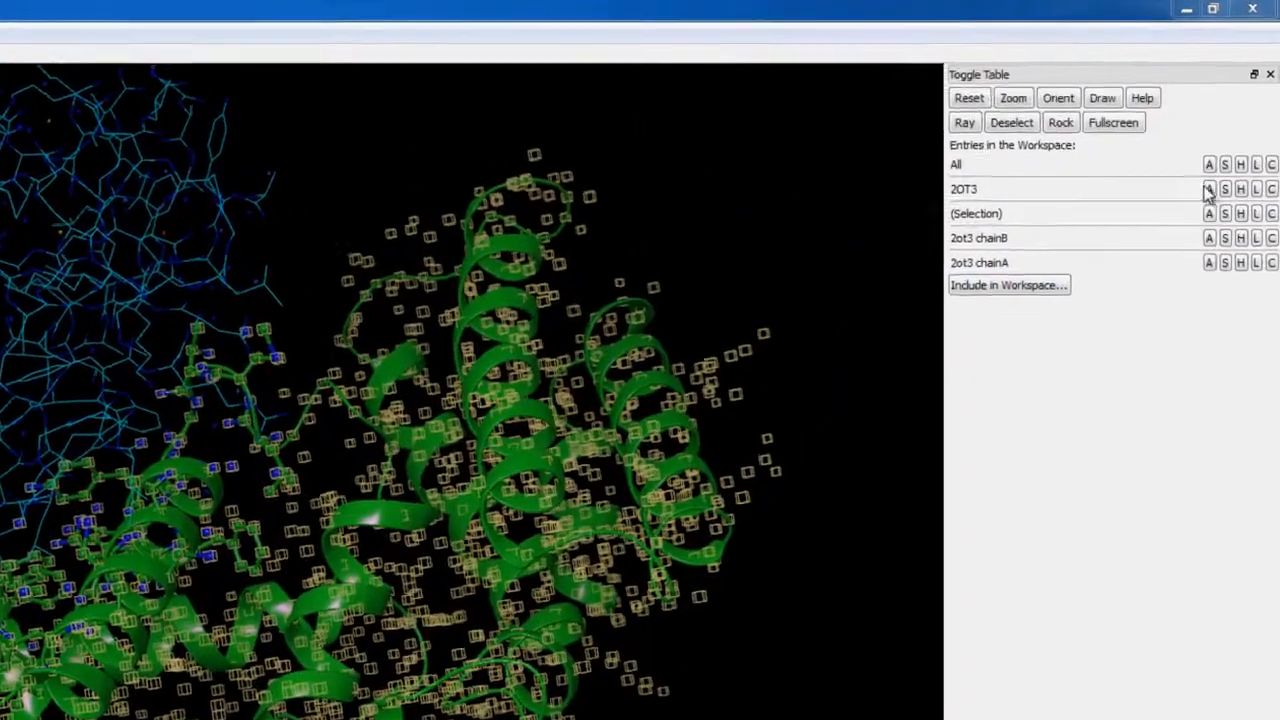
# - Remove the 2OT3 entry from the workspace and toggle the visibility of 2ot3 chainB off and on
pyautogui.click(1233, 124)
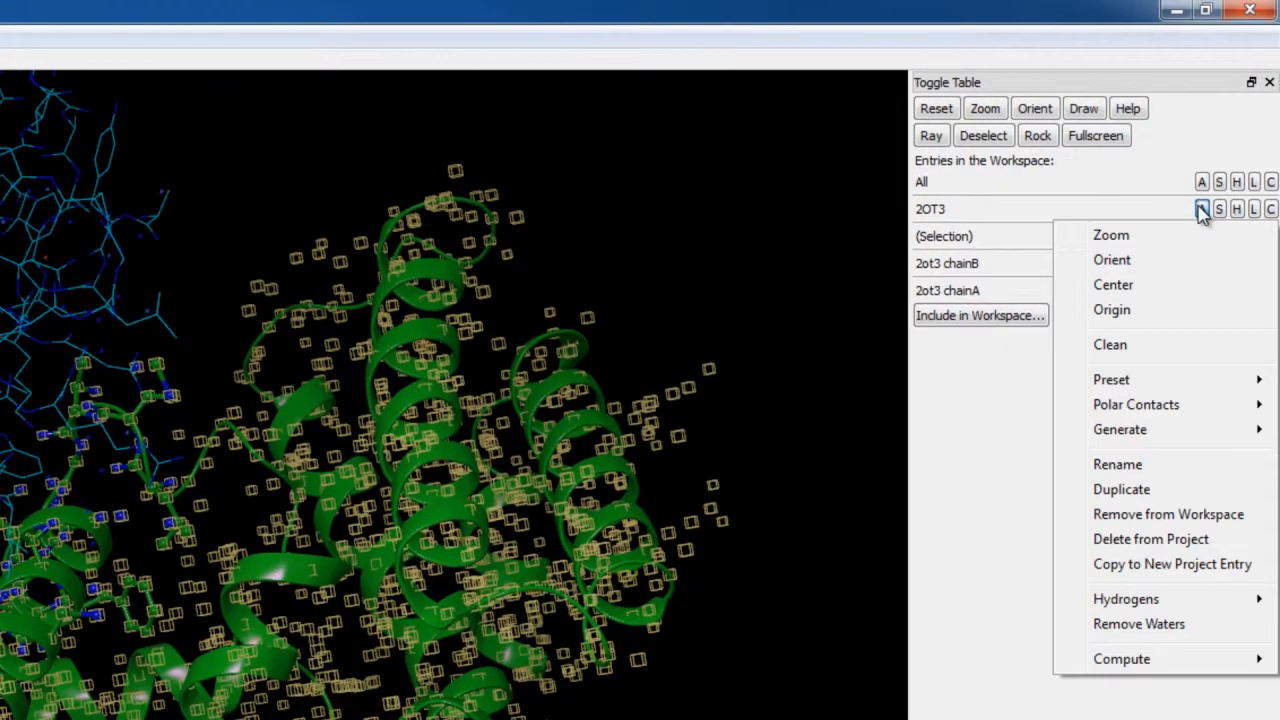
pyautogui.click(1135, 514)
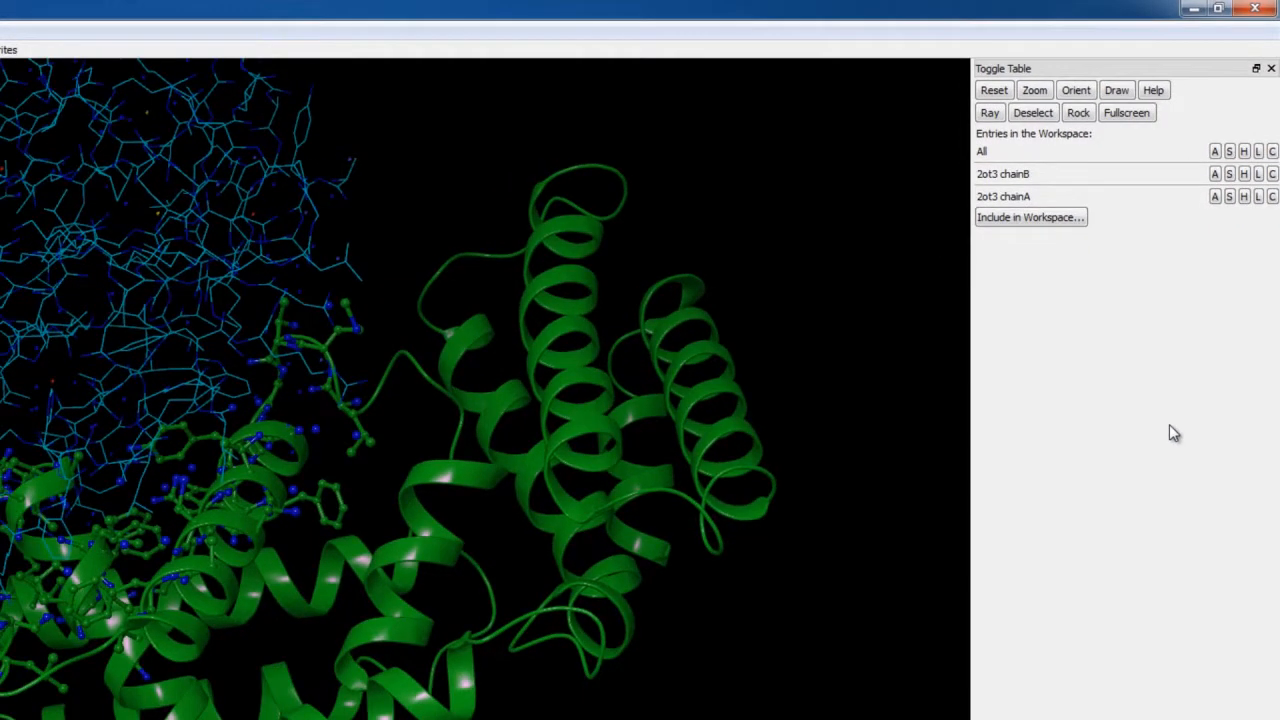
pyautogui.click(1020, 176)
pyautogui.click(1020, 176)
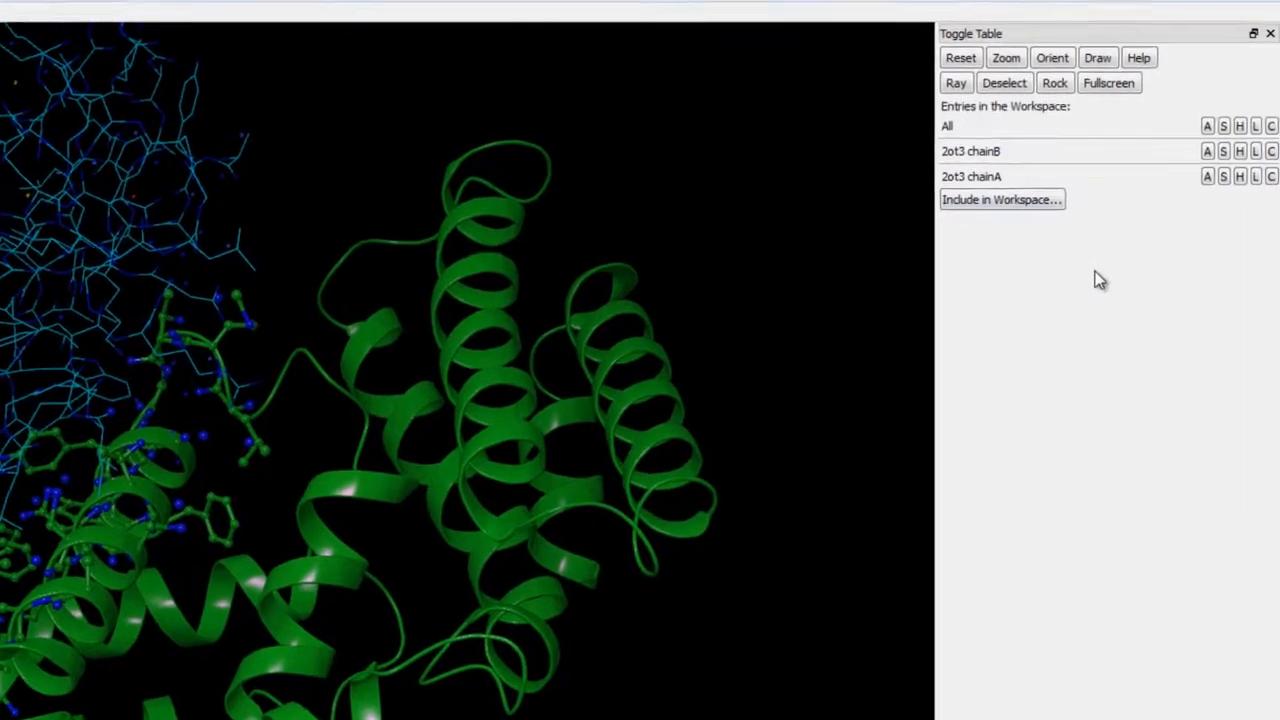
# - Include the original 2OT3 entry in the workspace again
pyautogui.click(1002, 202)
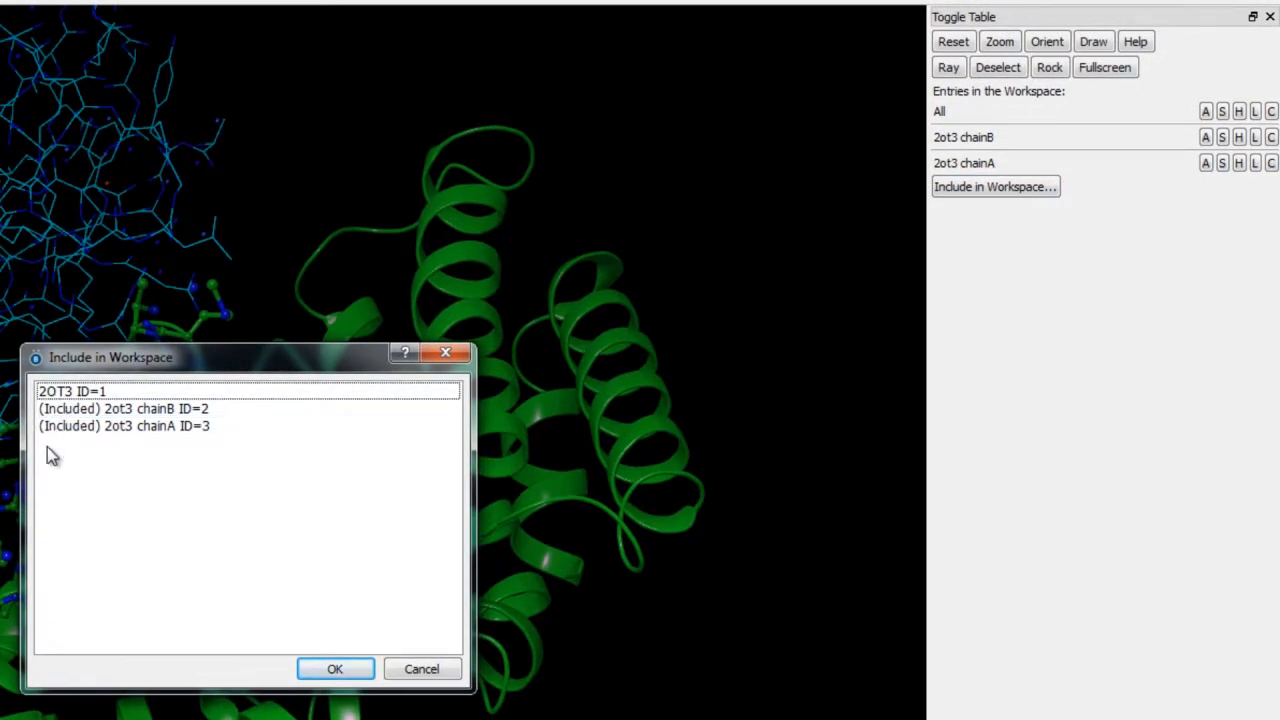
pyautogui.click(45, 393)
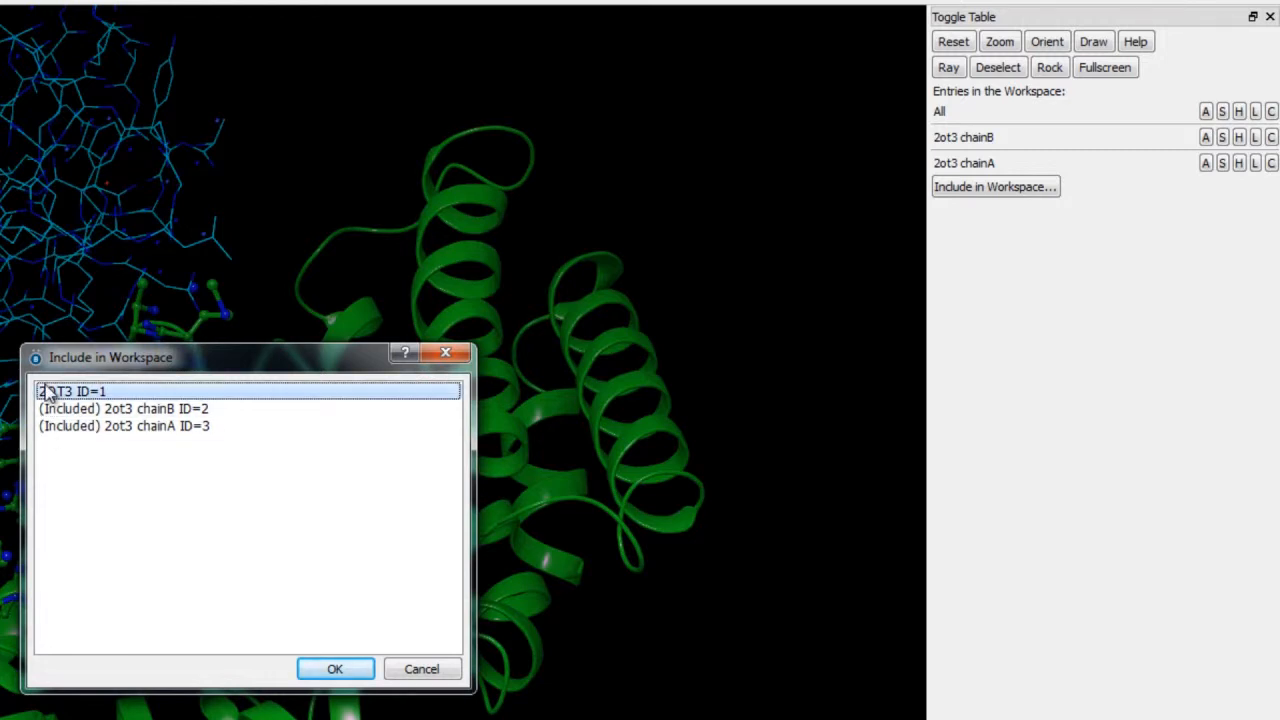
pyautogui.click(333, 682)
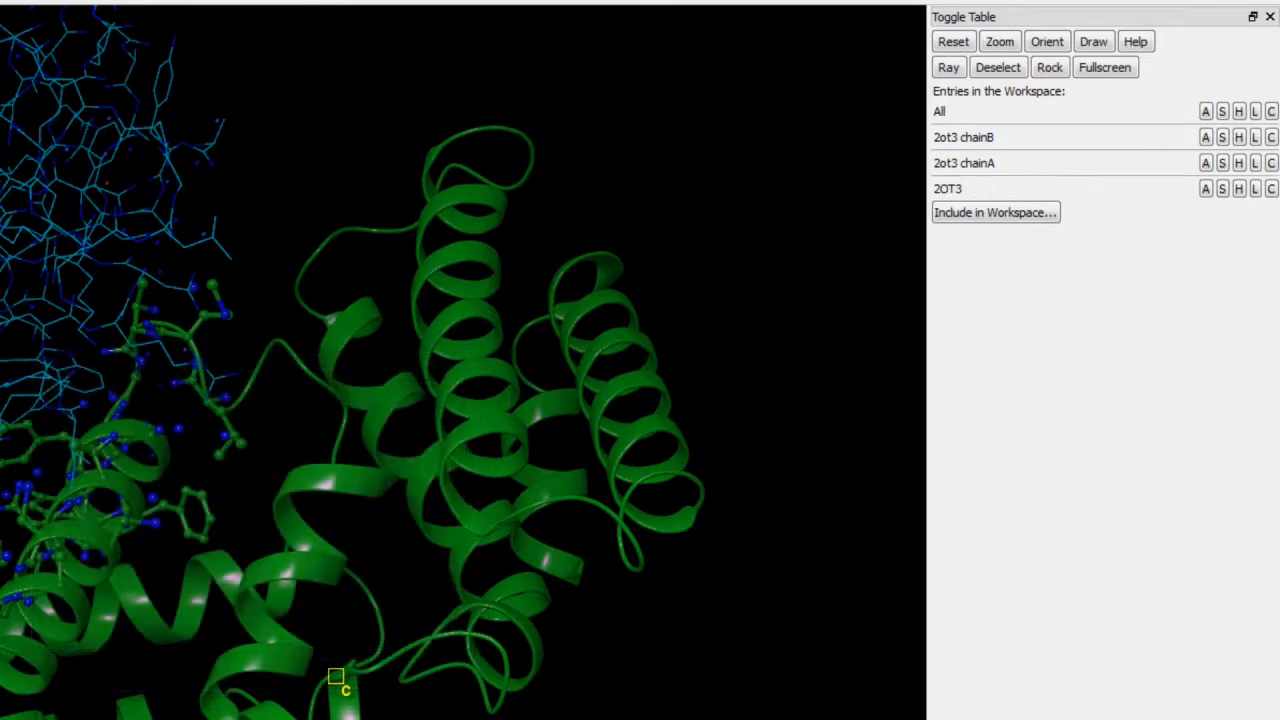